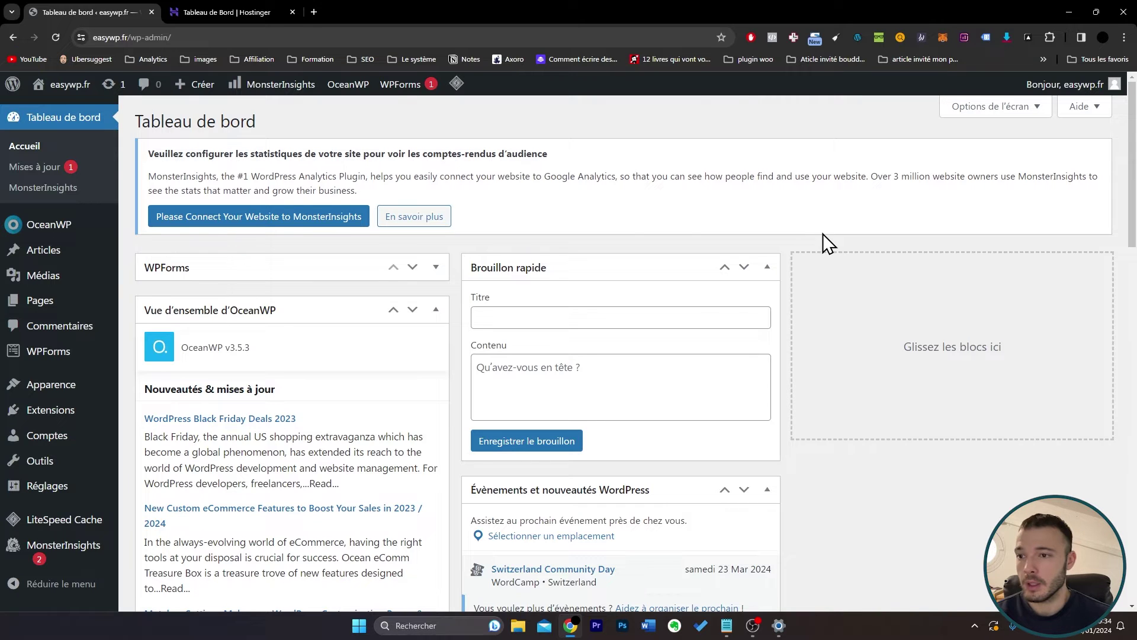
Switch to the Hostinger panel and open the file manager page for the easywp.fr website.
left_click(231, 2)
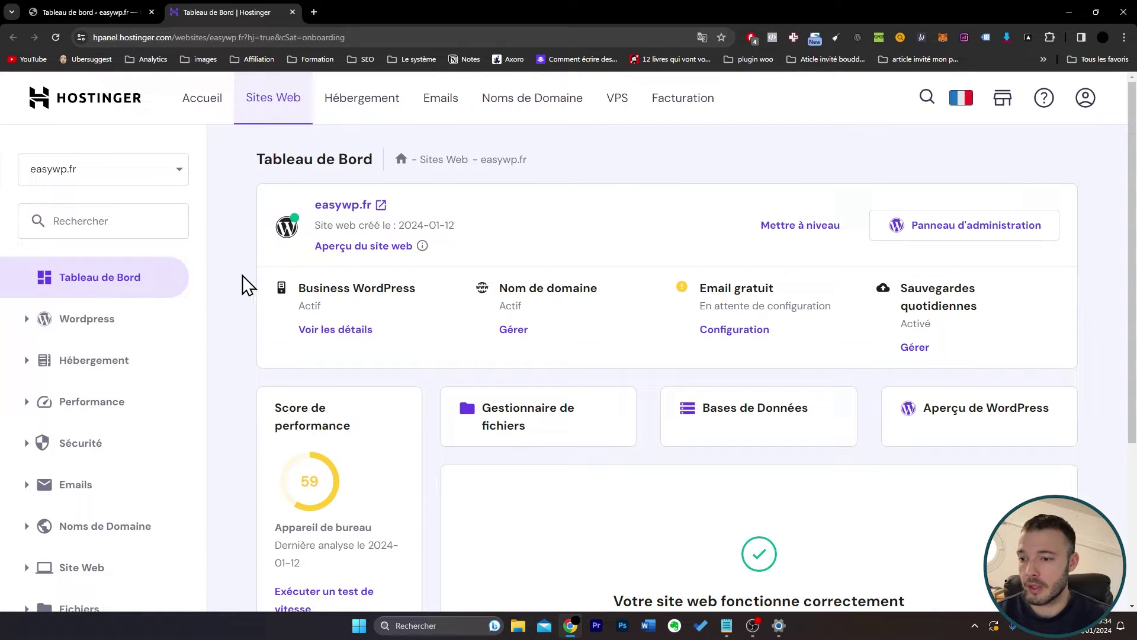
scroll(243, 279, "down", 3)
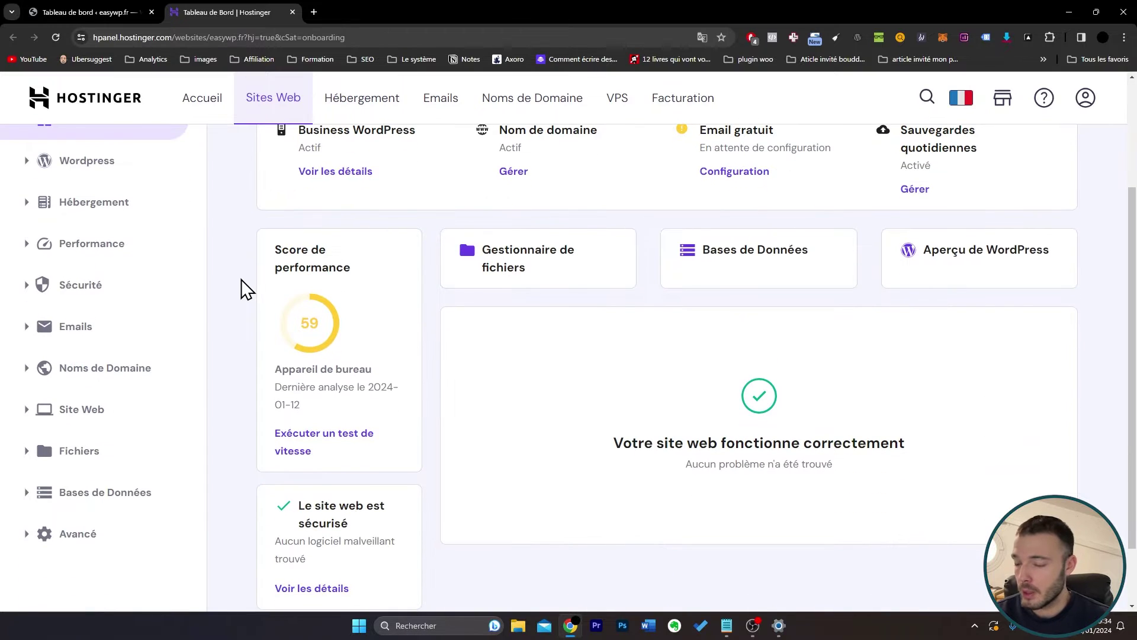
left_click(27, 455)
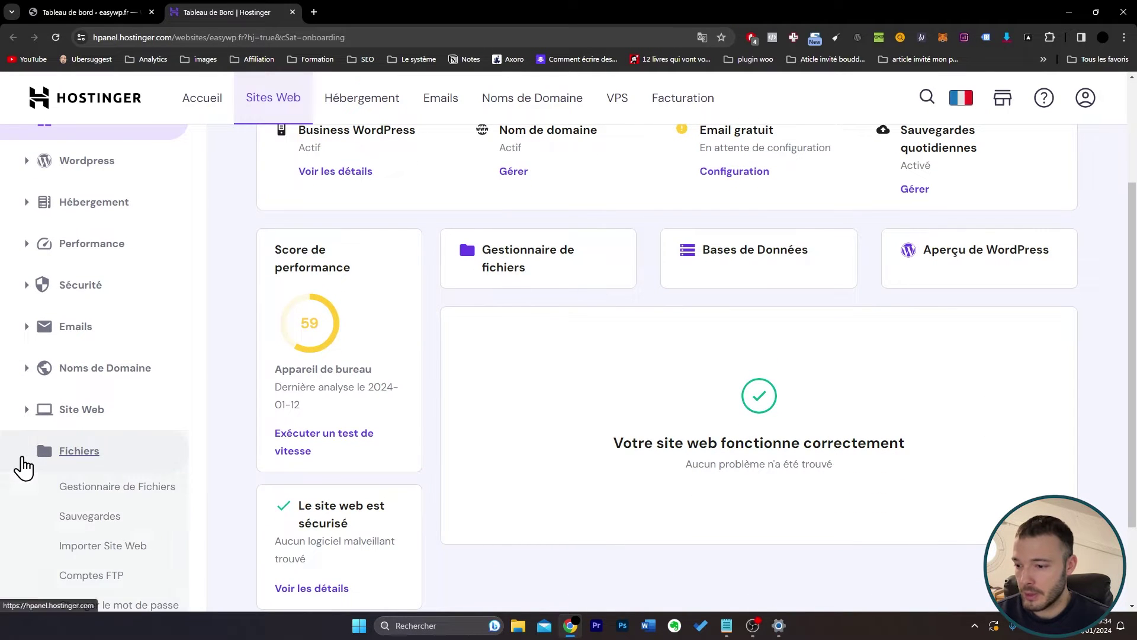
scroll(89, 444, "down", 1)
left_click(138, 413)
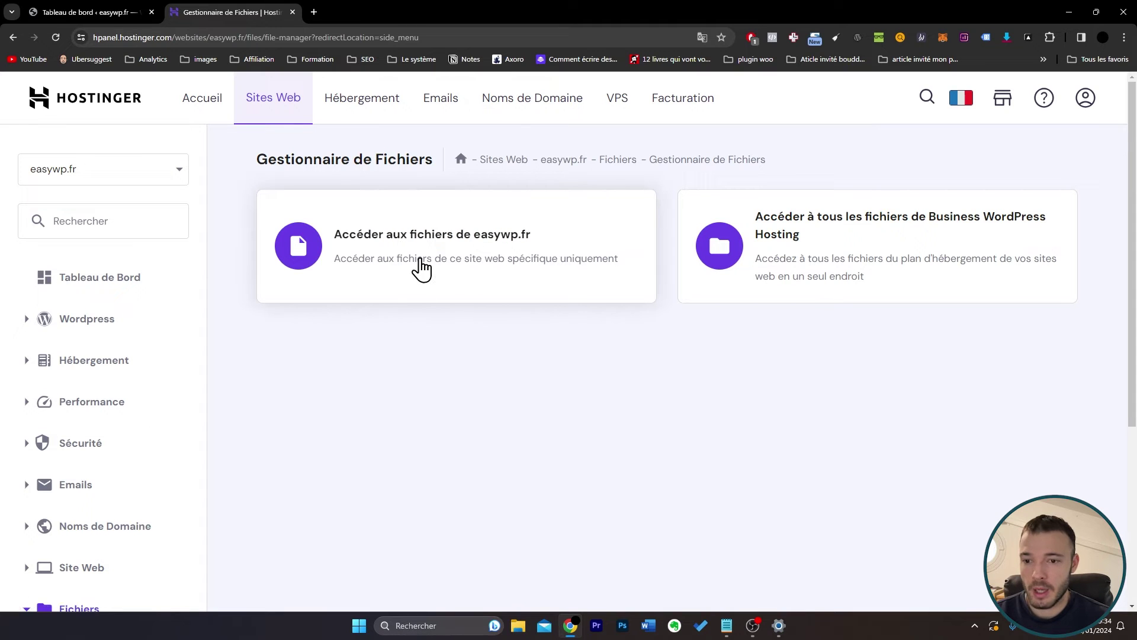
Open the web space explorer of the IONOS hosting account and look inside the clickandbuilds folder.
left_click(317, 7)
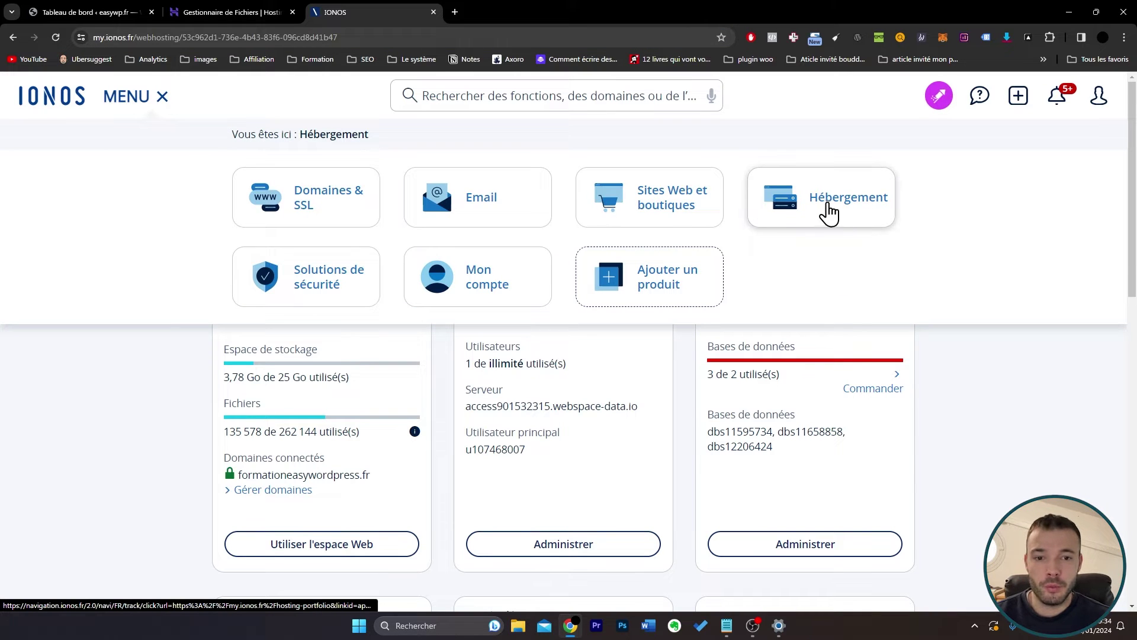
left_click(148, 437)
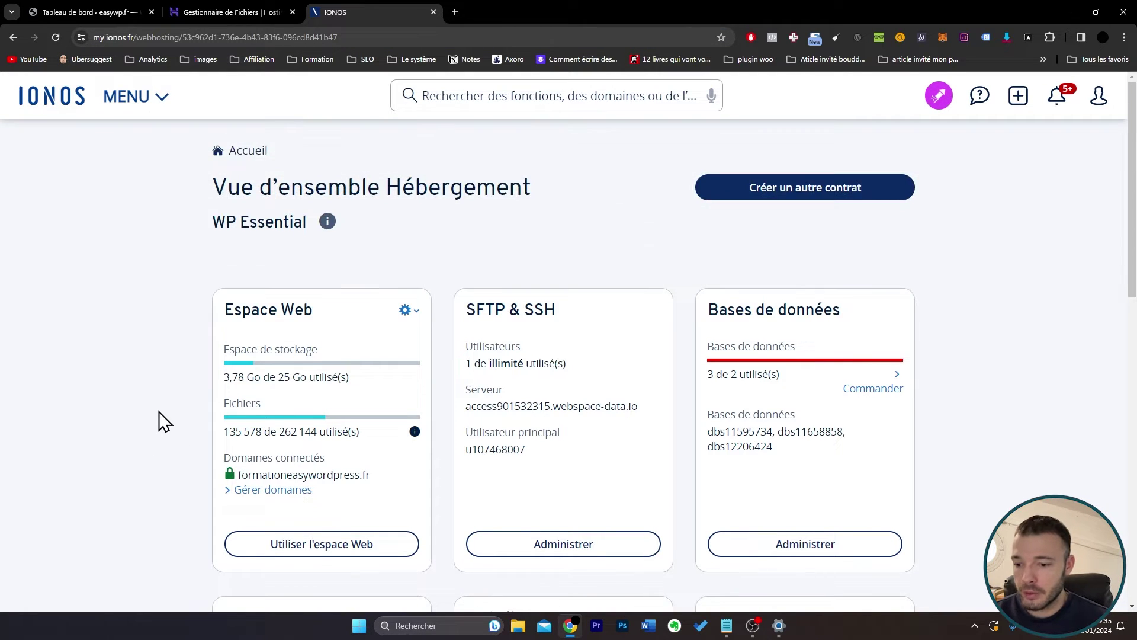
scroll(155, 411, "down", 1)
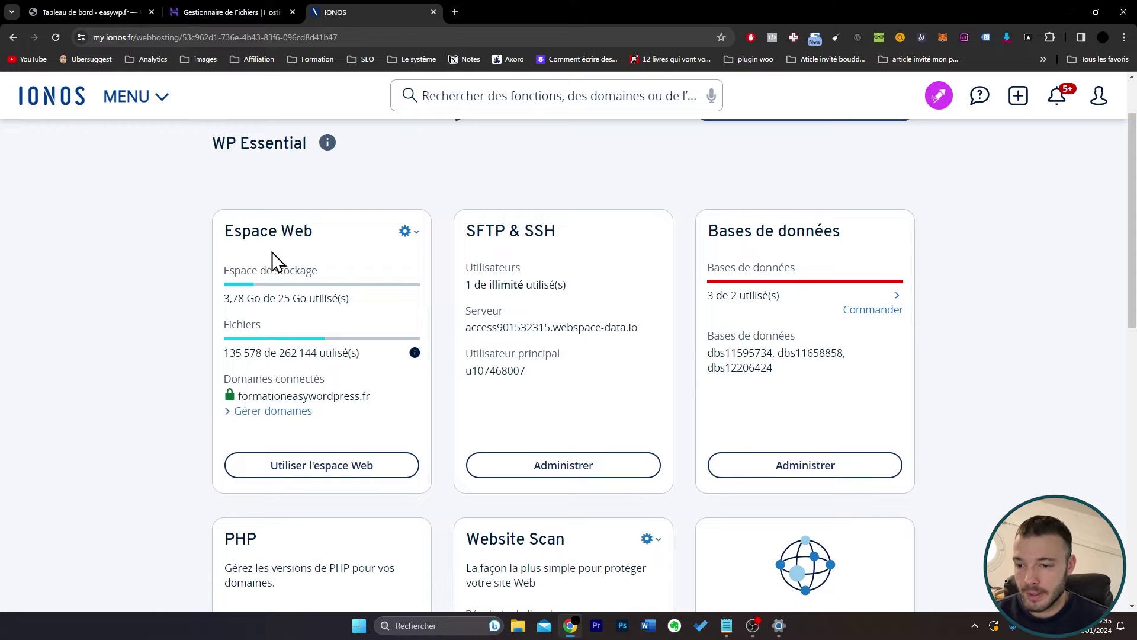
left_click(346, 465)
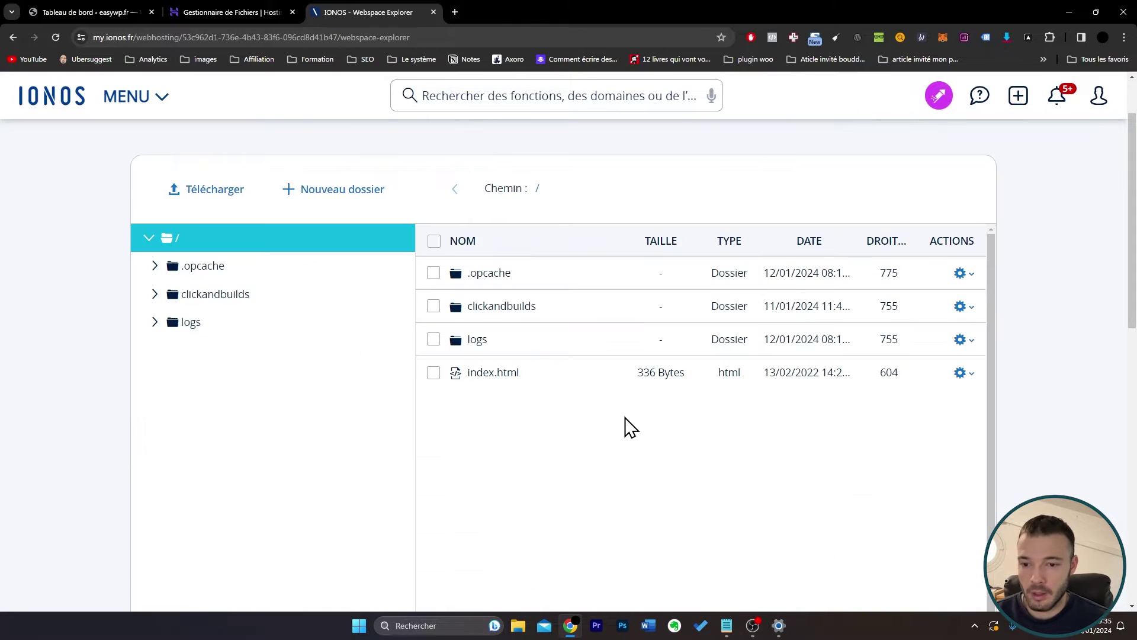
left_click(520, 309)
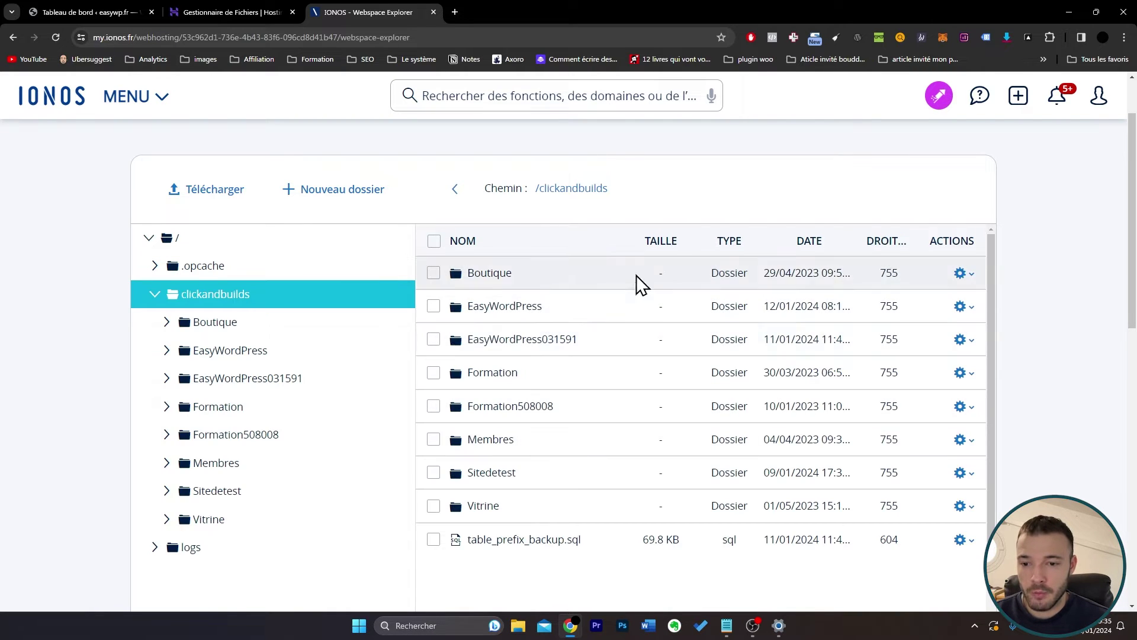
Return to the Hostinger file manager, access the files of easywp.fr and open the public_html folder.
left_click(221, 11)
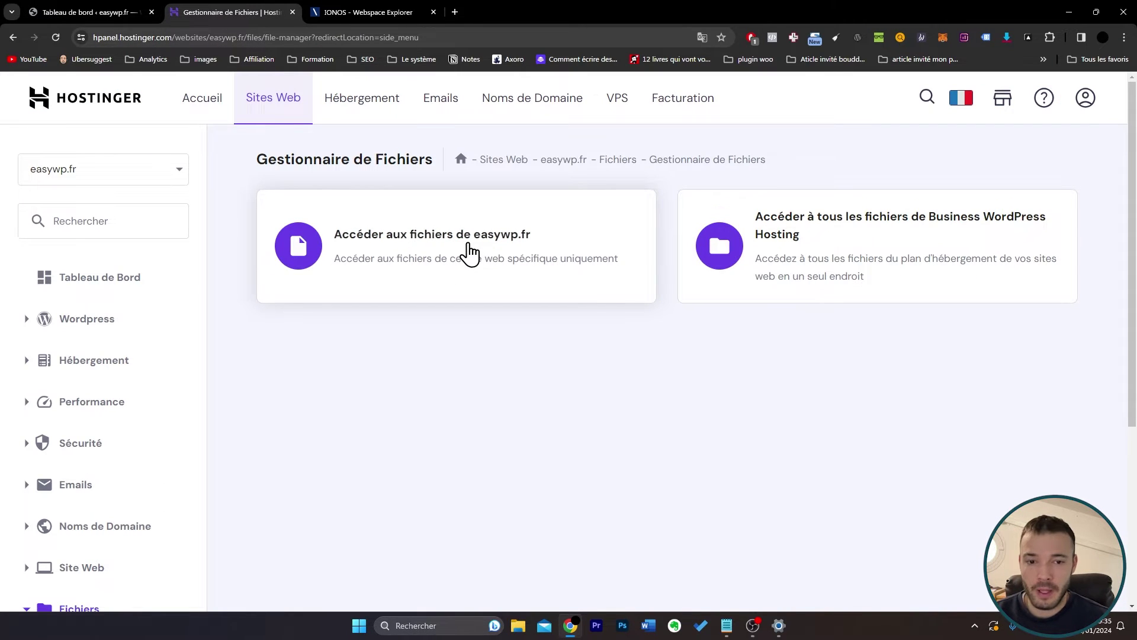
left_click(468, 252)
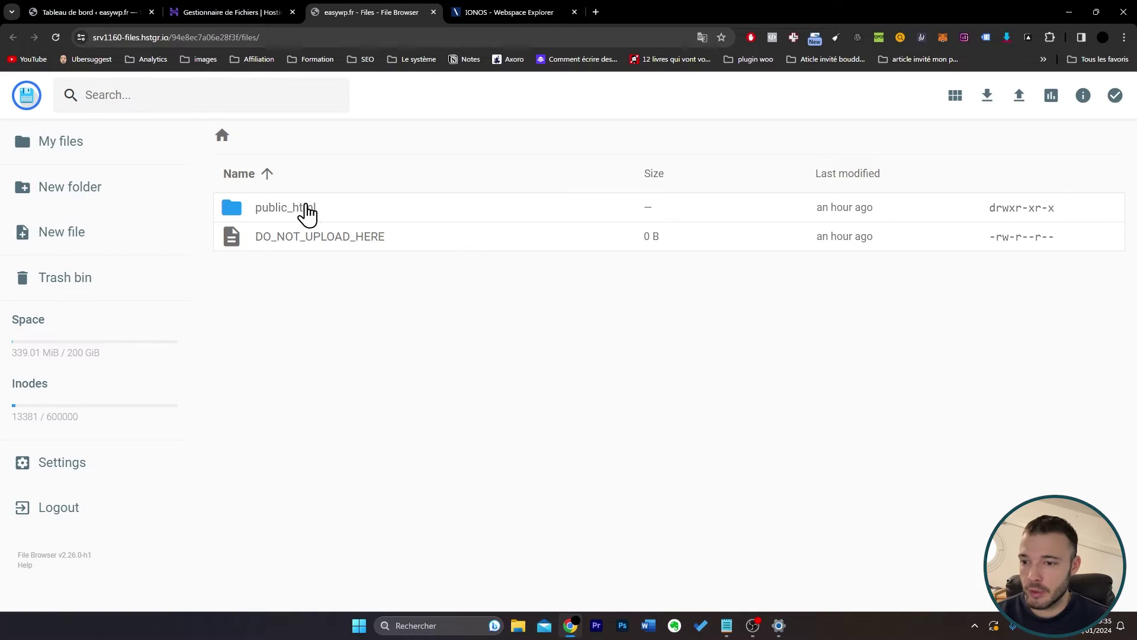
double_click(305, 211)
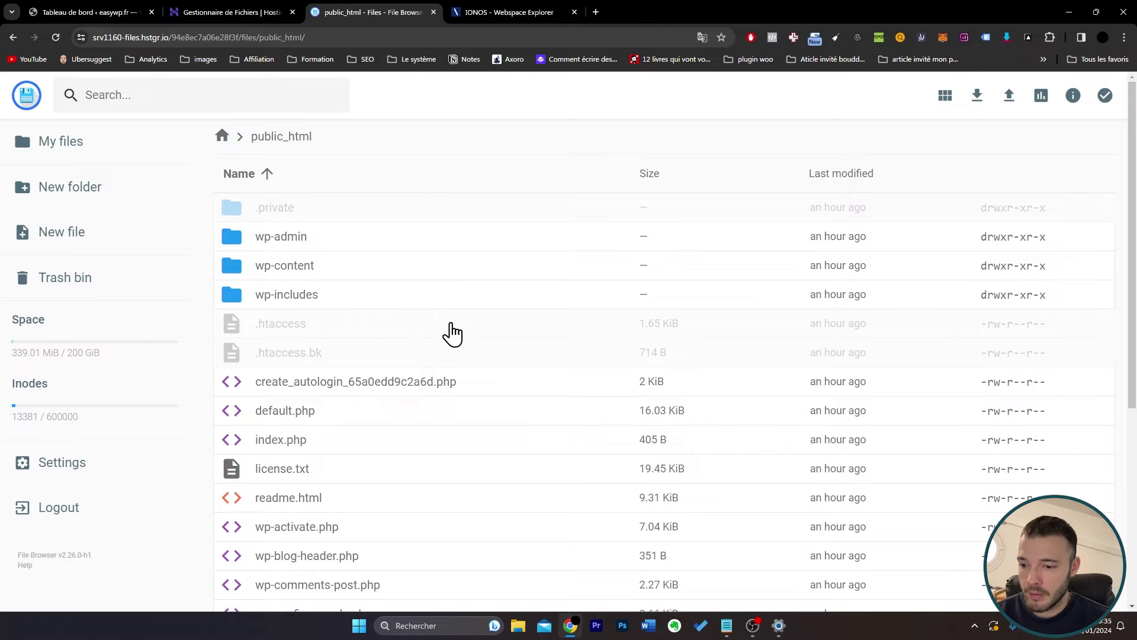
Open the wp-config.php file in public_html for editing.
scroll(449, 330, "down", 5)
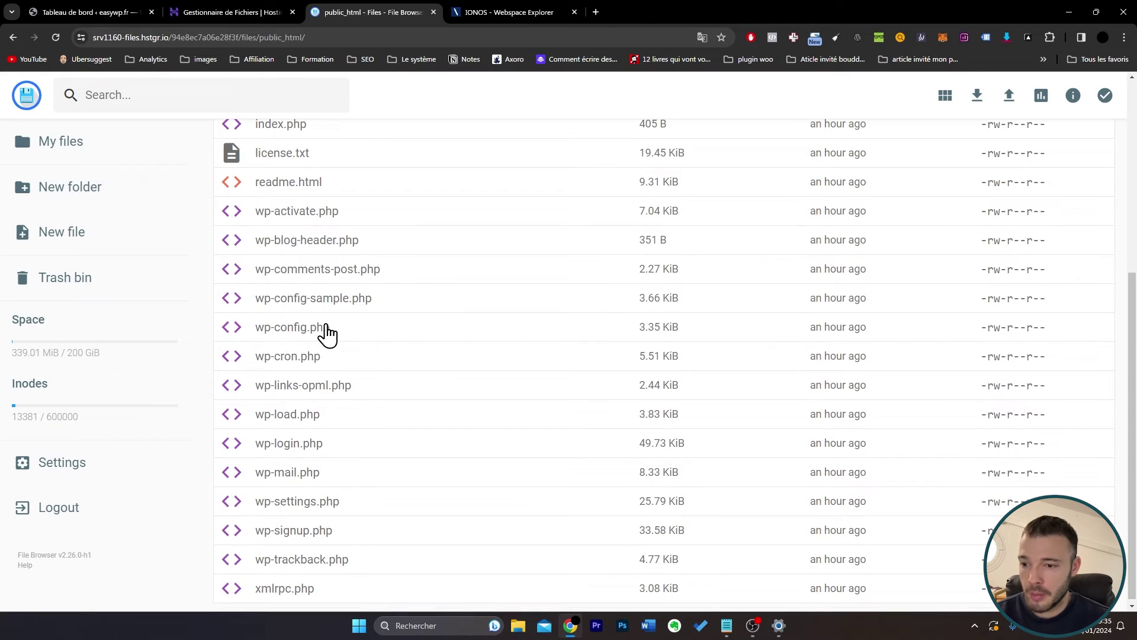
left_click(328, 336)
right_click(354, 327)
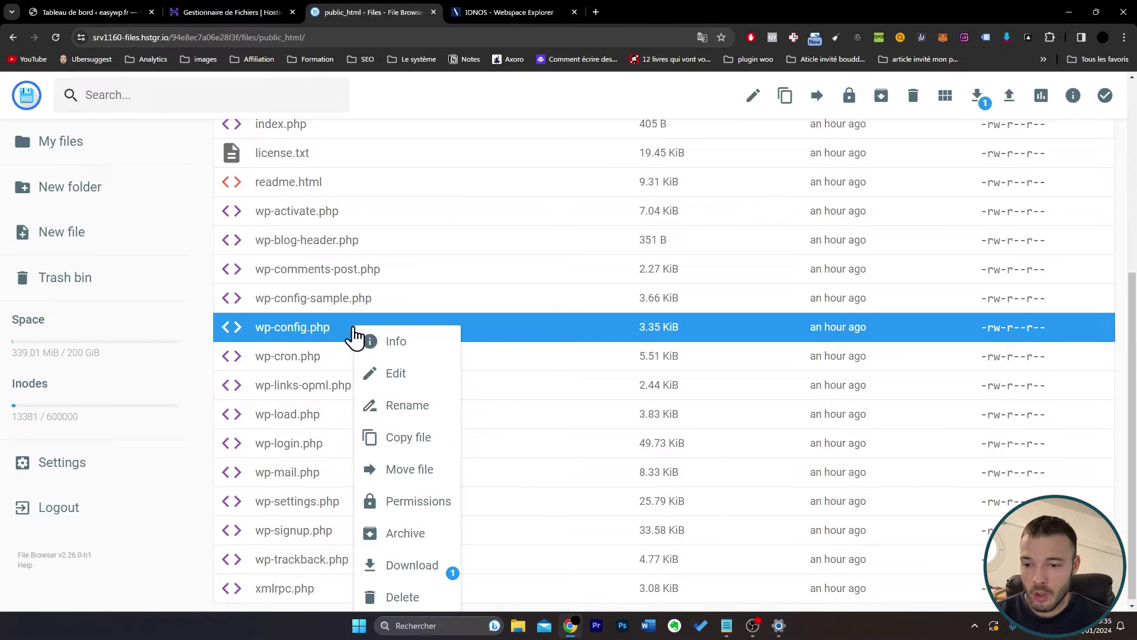
left_click(418, 385)
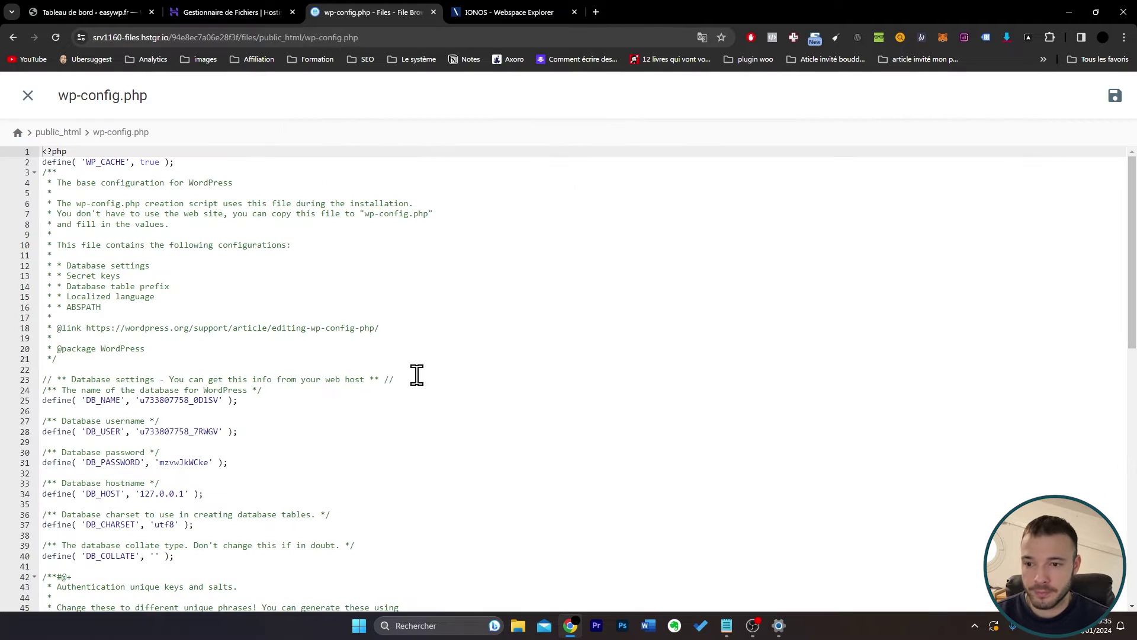
Insert four blank lines after the WP_AUTO_UPDATE_CORE definition, above the "That's all, stop editing!" comment, and place the cursor among them.
scroll(308, 317, "down", 10)
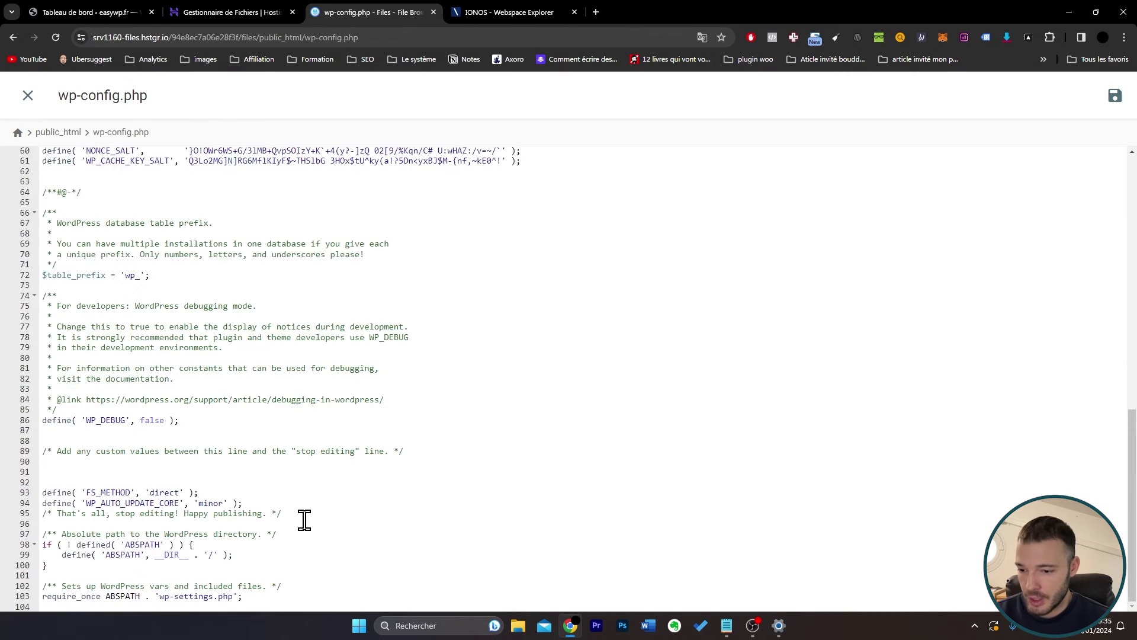
left_click_drag(281, 513, 41, 514)
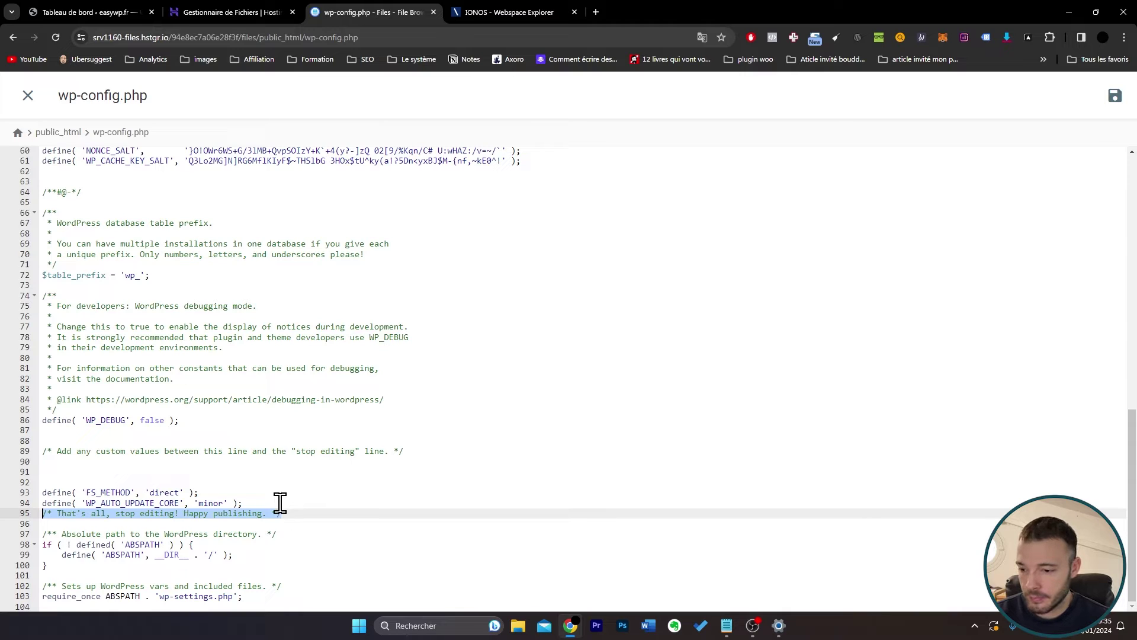
left_click(249, 503)
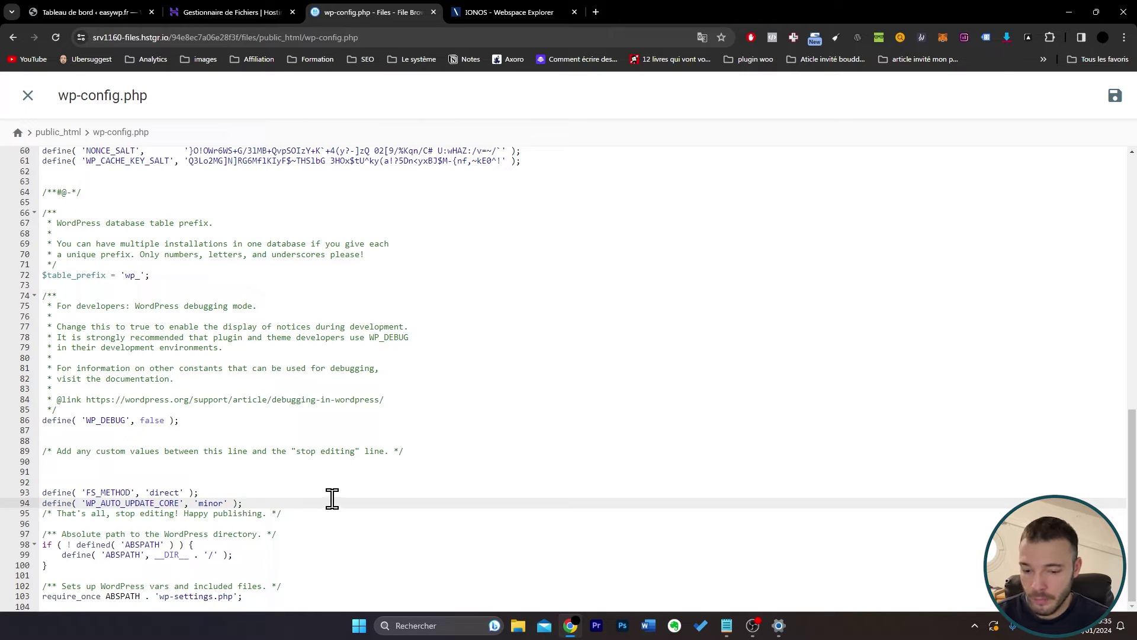
key("Return")
key("Return")
key("Return")
key("Return")
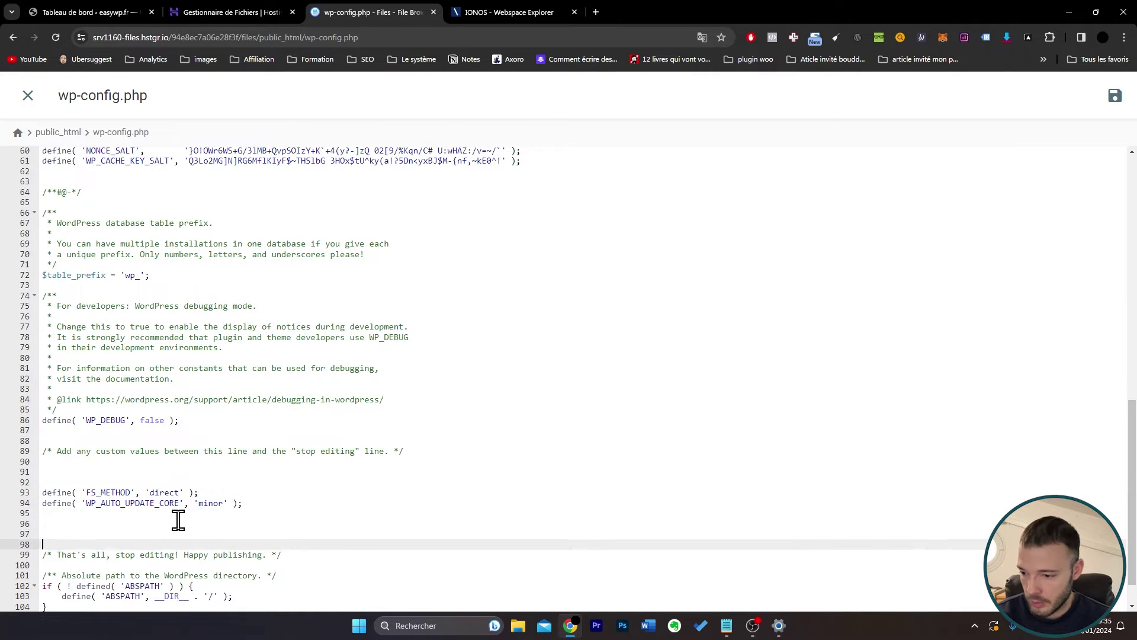
left_click(170, 519)
scroll(234, 505, "down", 1)
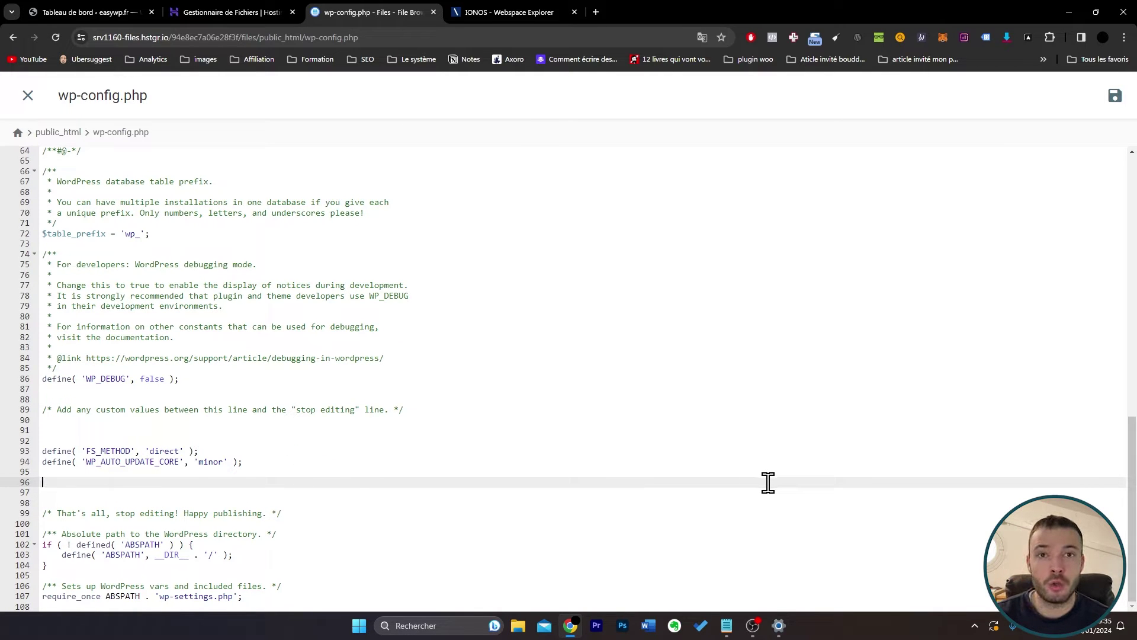
Add "/* Multisite */" and "define( 'WP_ALLOW_MULTISITE', true );" from the Notepad note on the blank lines, and save wp-config.php.
key("alt+Tab")
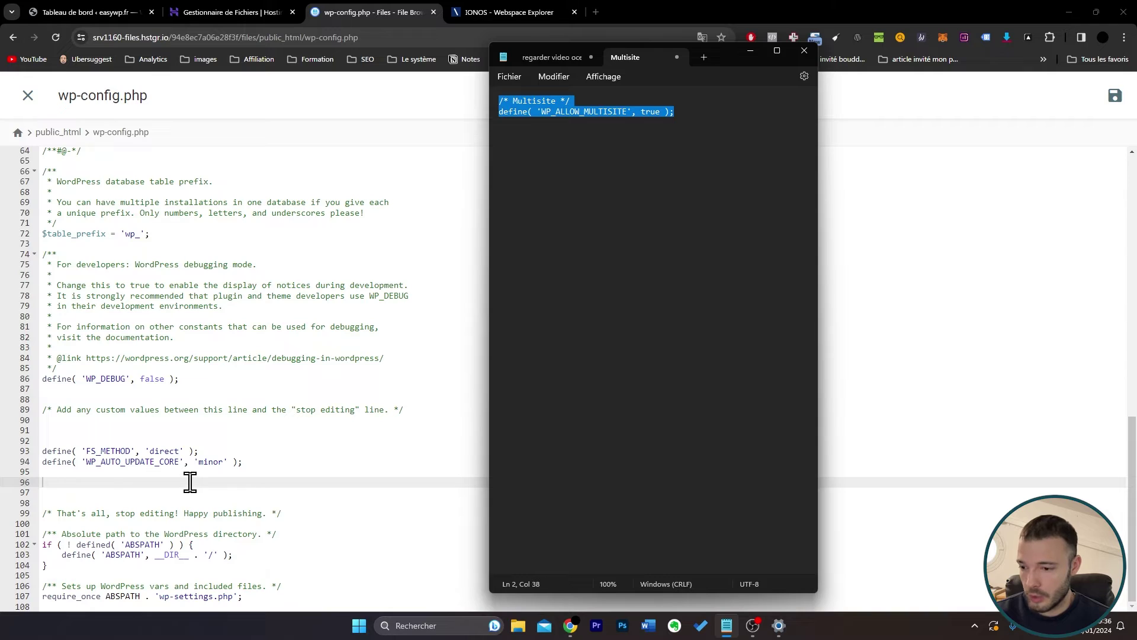
key("alt+Tab")
type("/* Multisite */ define( 'WP_ALLOW_MULTISITE', true );")
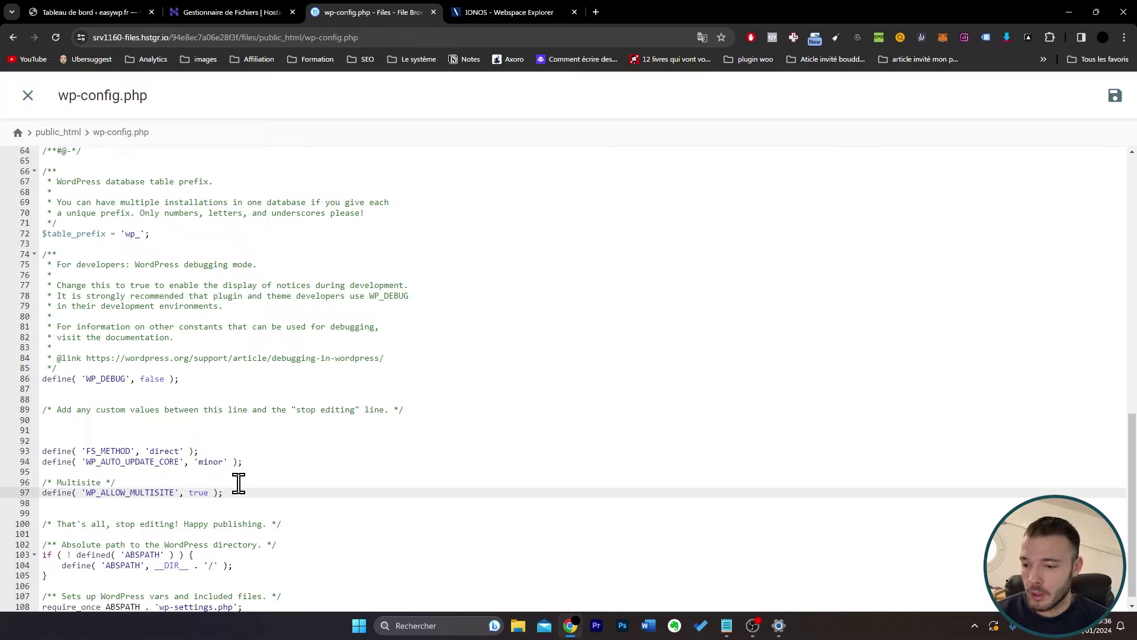
left_click(1115, 97)
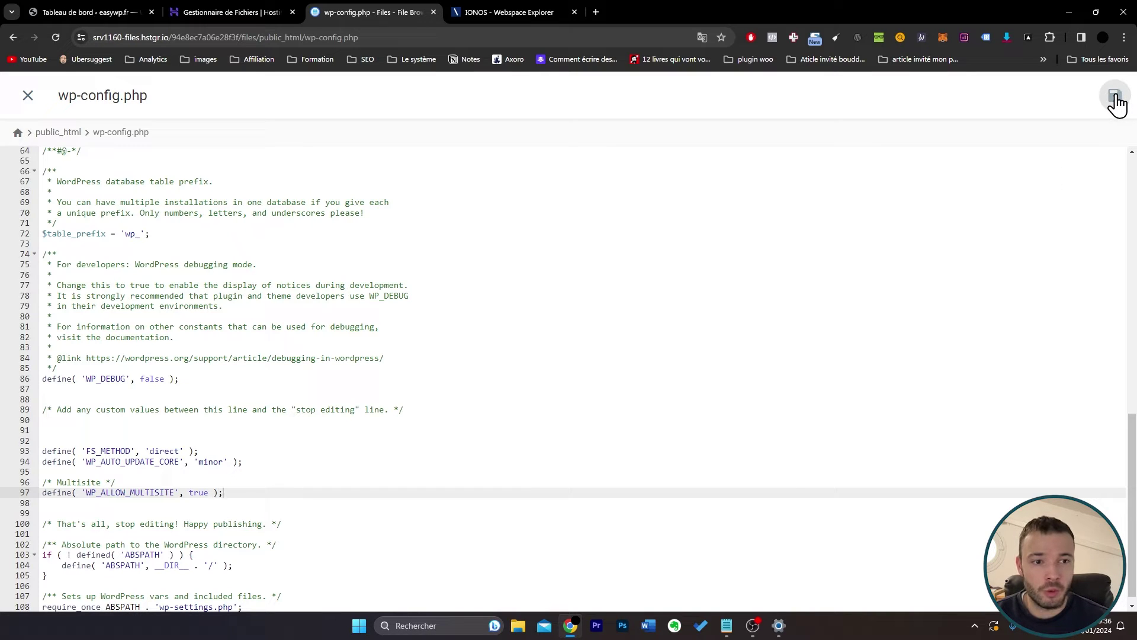
Reload the WordPress dashboard of easywp.fr and open the network creation tool (Création du réseau).
left_click(135, 11)
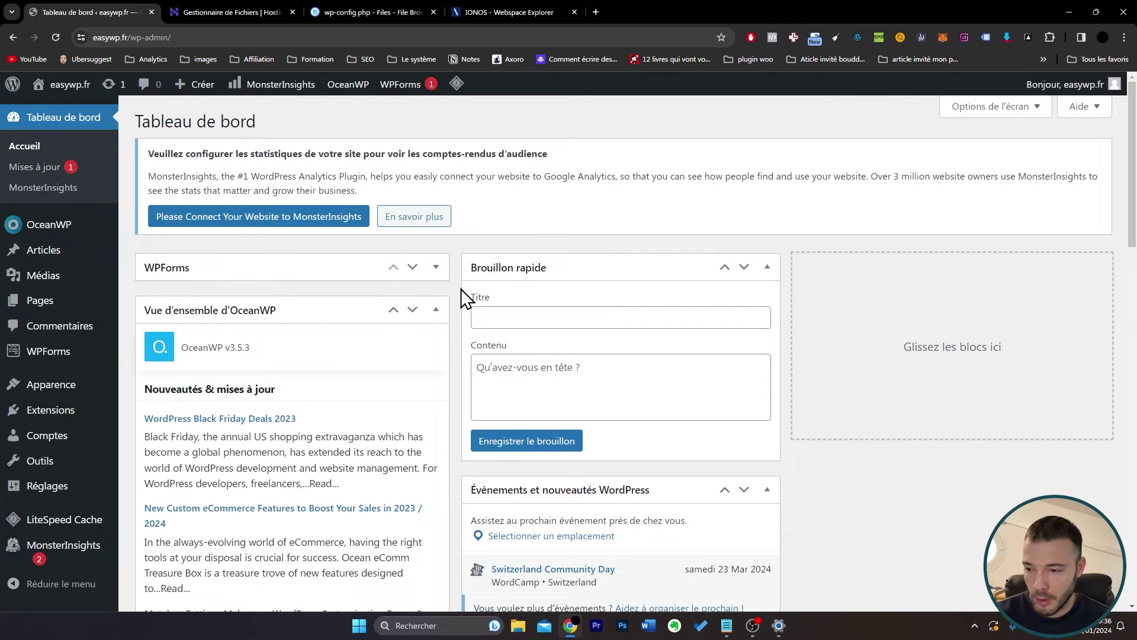
key("F5")
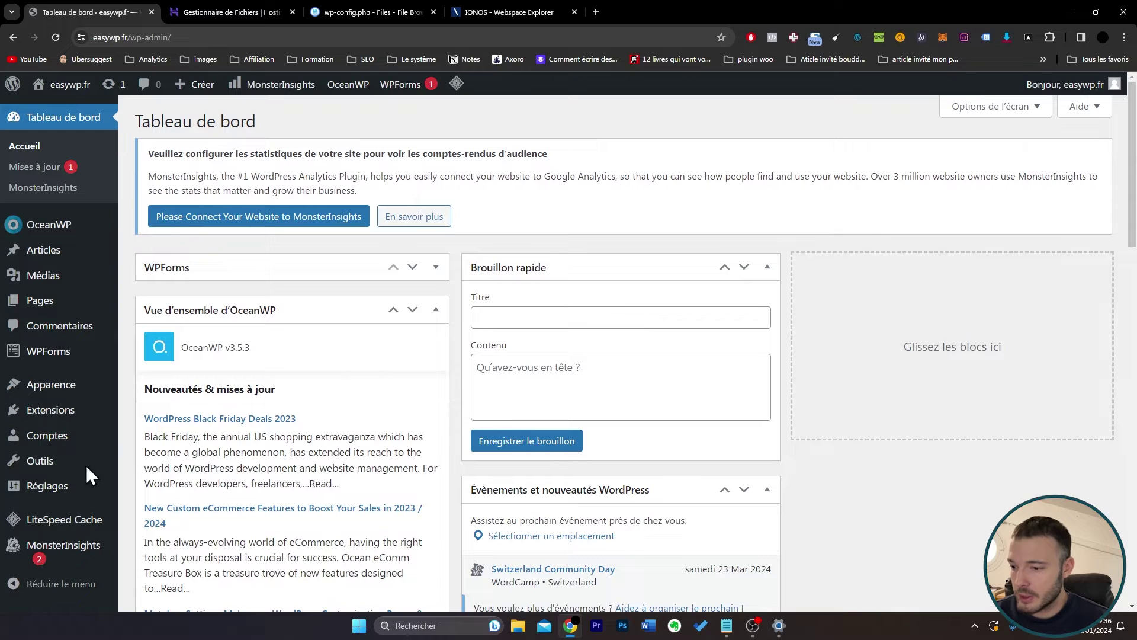
mouse_move(77, 470)
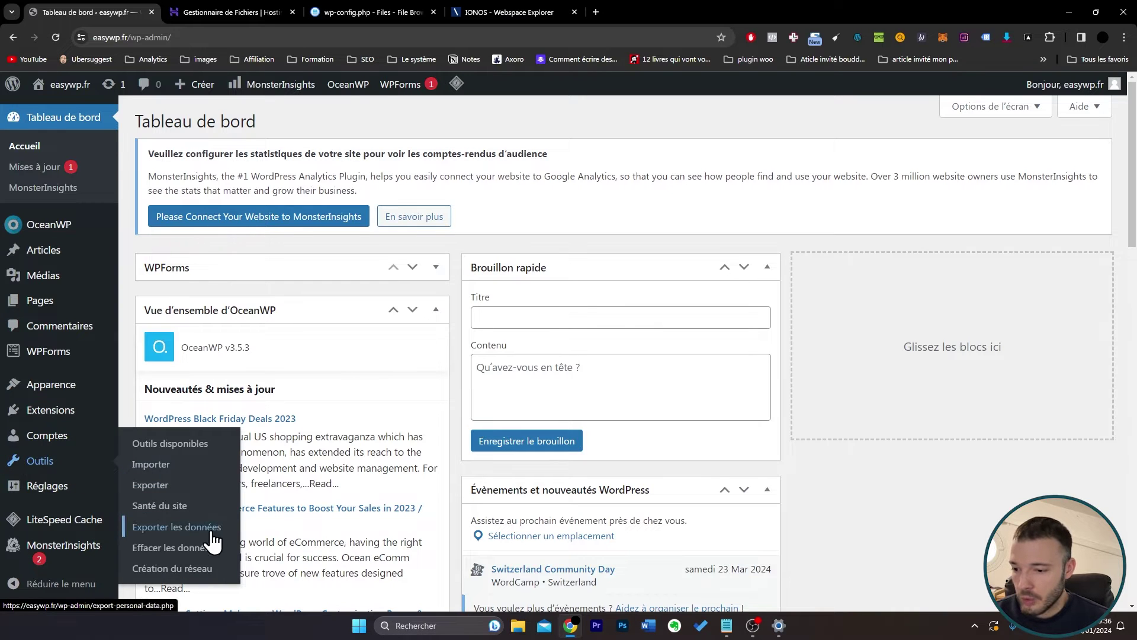
left_click(155, 570)
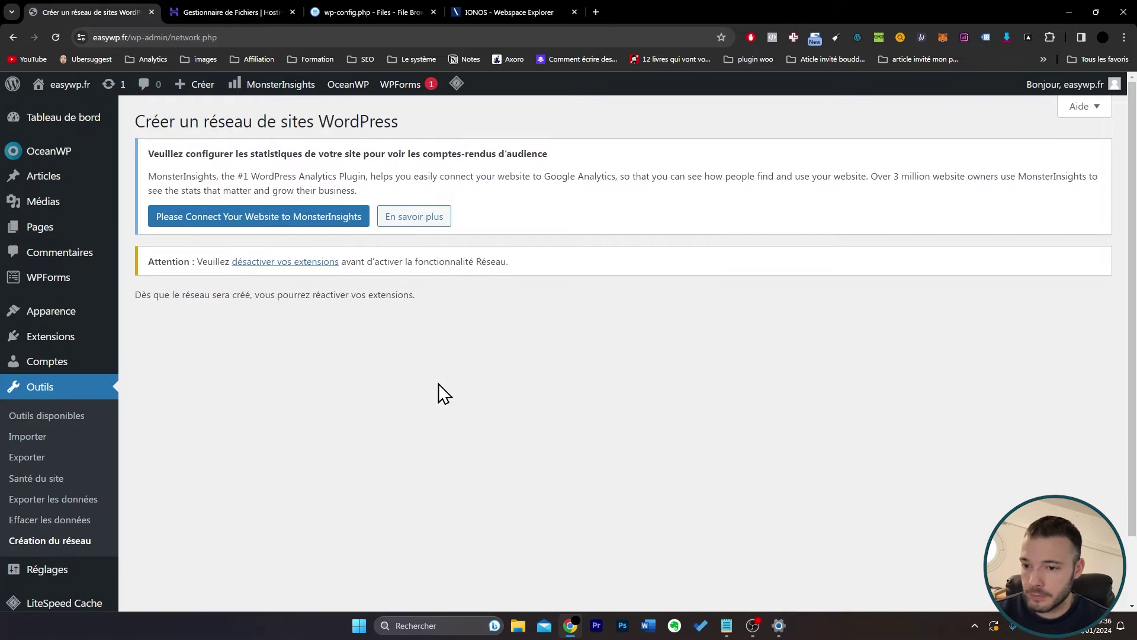
Deactivate all active plugins of the site with a bulk action.
left_click(316, 271)
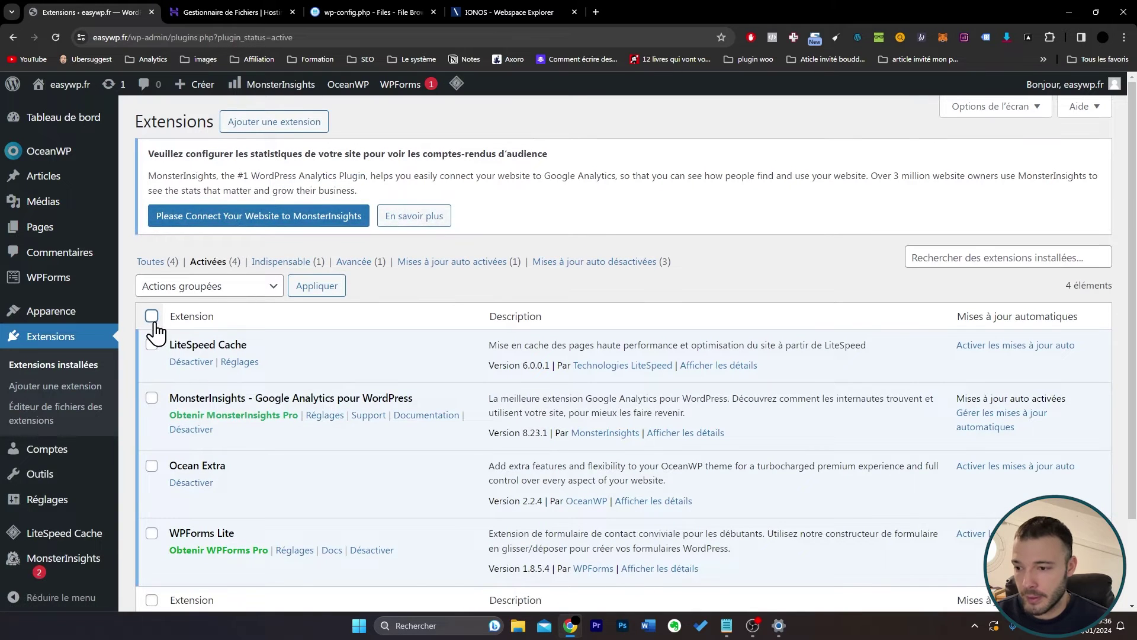
left_click(151, 316)
left_click(221, 288)
left_click(219, 322)
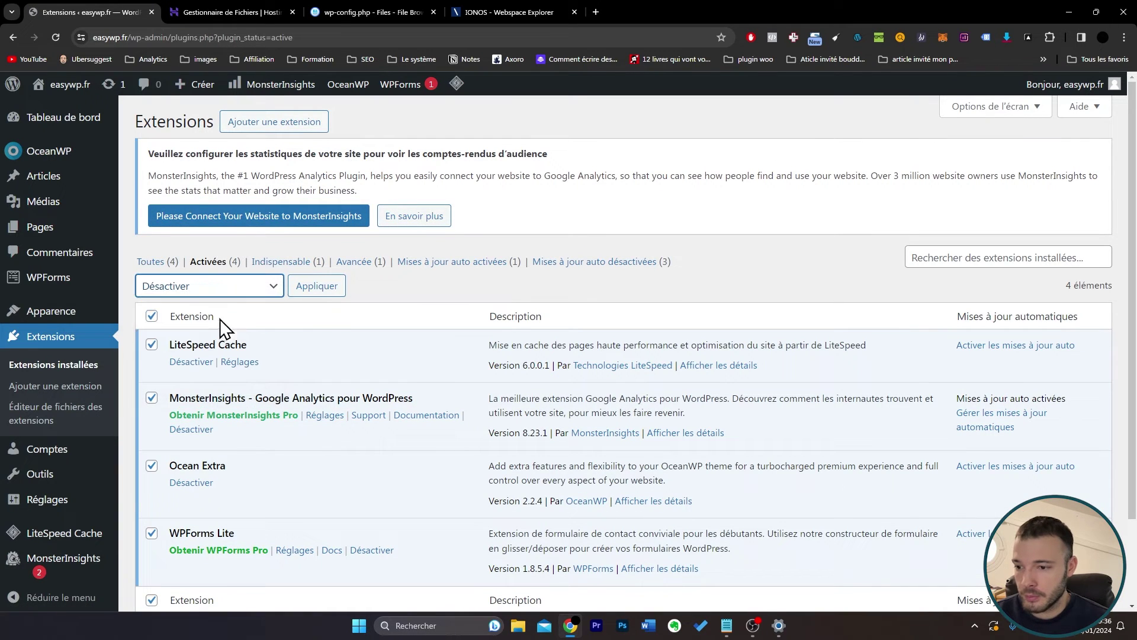
left_click(310, 286)
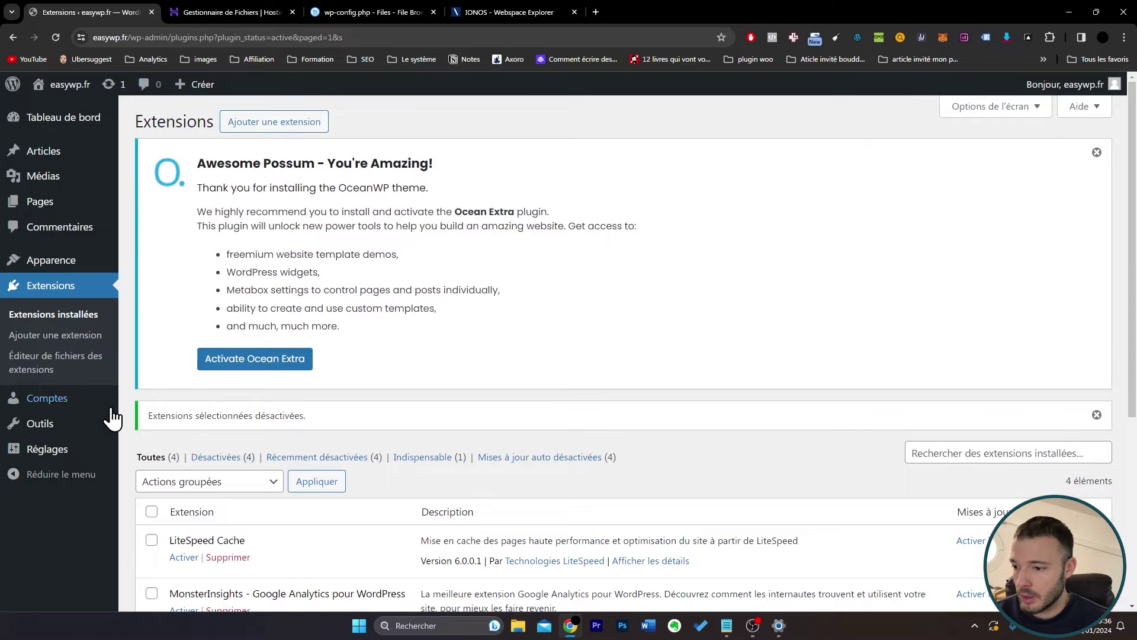
Go back to the network creation tool and dismiss the OceanWP theme notice.
mouse_move(93, 424)
left_click(193, 551)
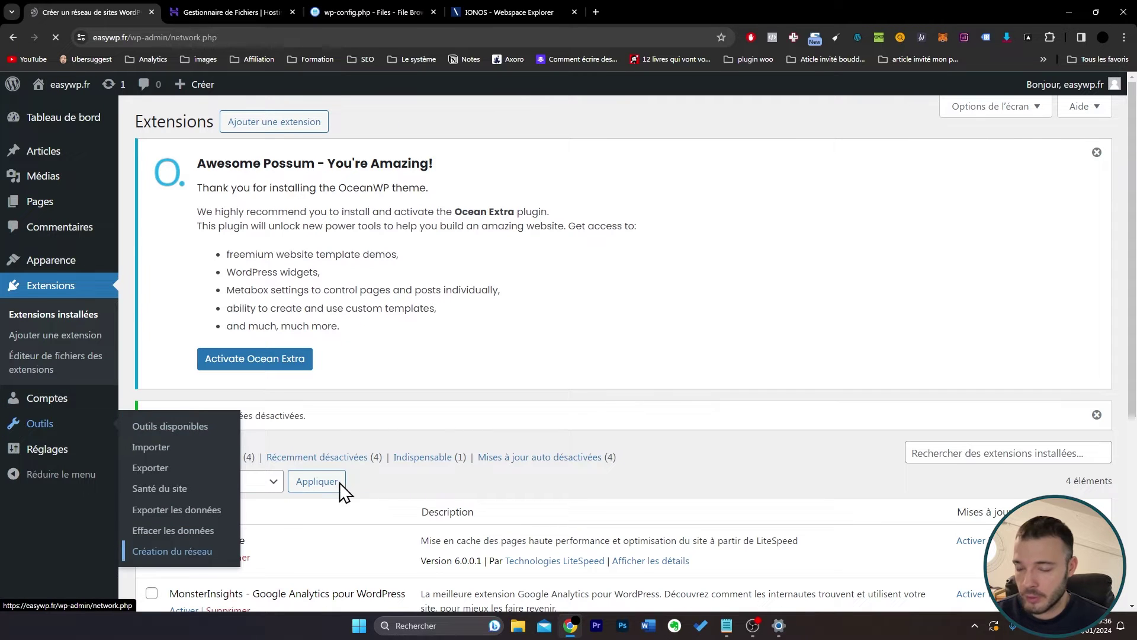
left_click(1097, 153)
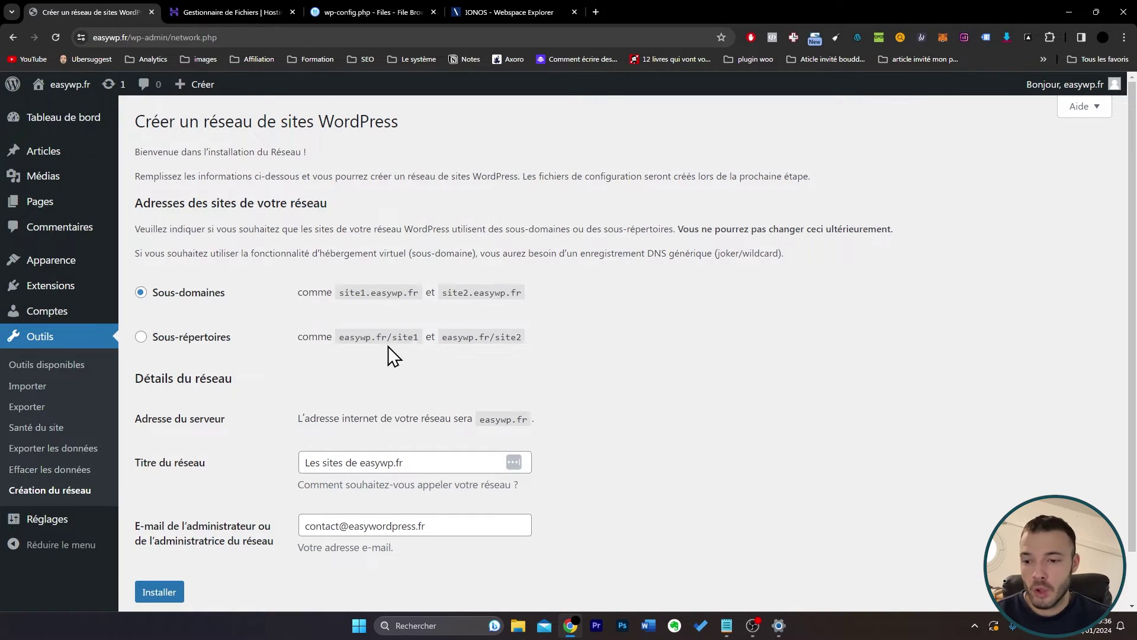
Compare the "site1" part of the address examples for Sous-domaines and Sous-répertoires.
left_click_drag(395, 342, 424, 350)
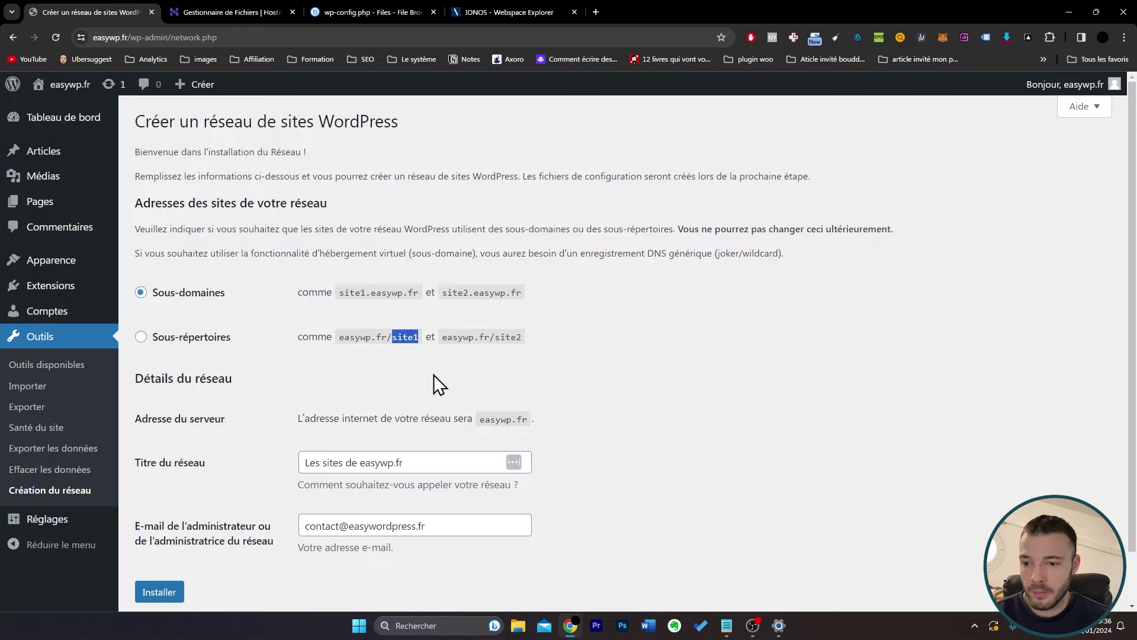
left_click(364, 292)
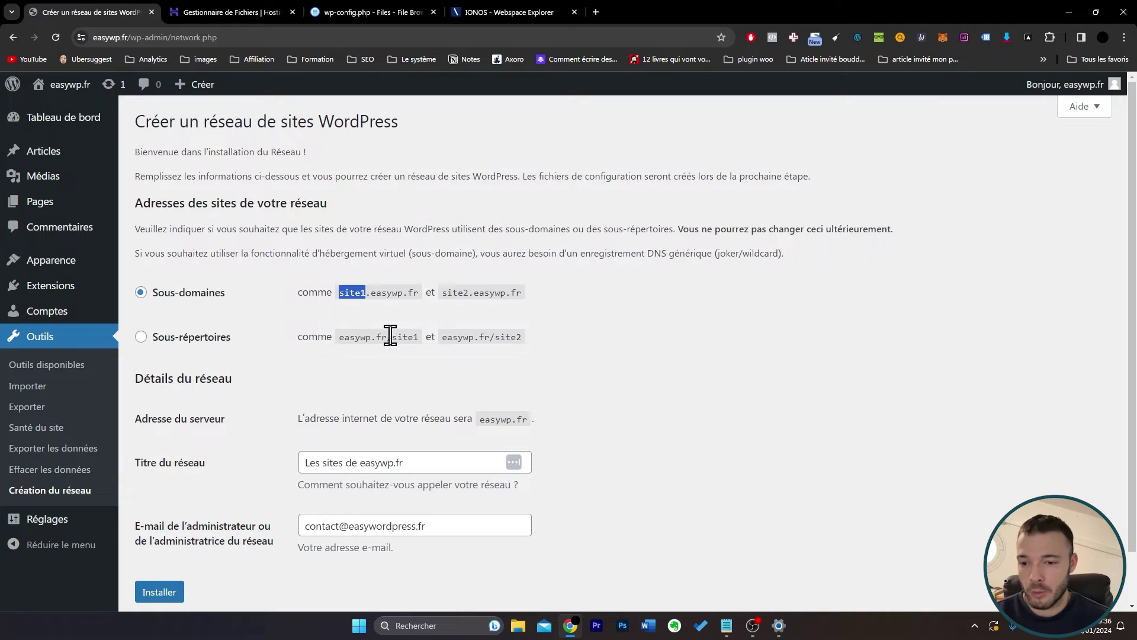
left_click_drag(391, 335, 422, 354)
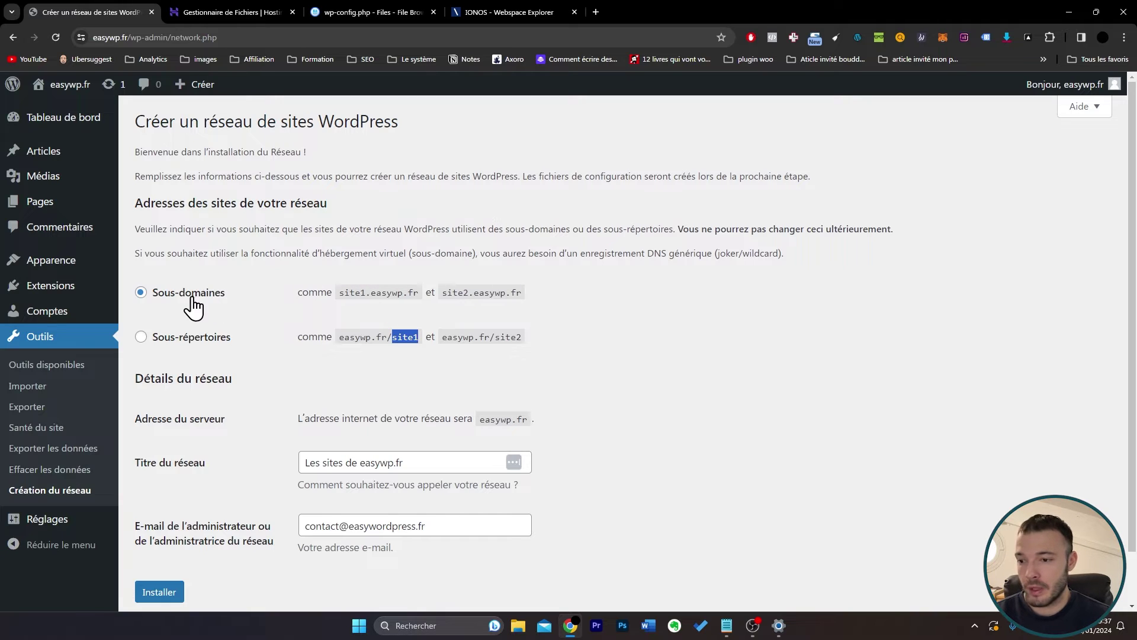
Install the network with Sous-répertoires addresses and the network title "Réseau Easy WordPress".
left_click(141, 337)
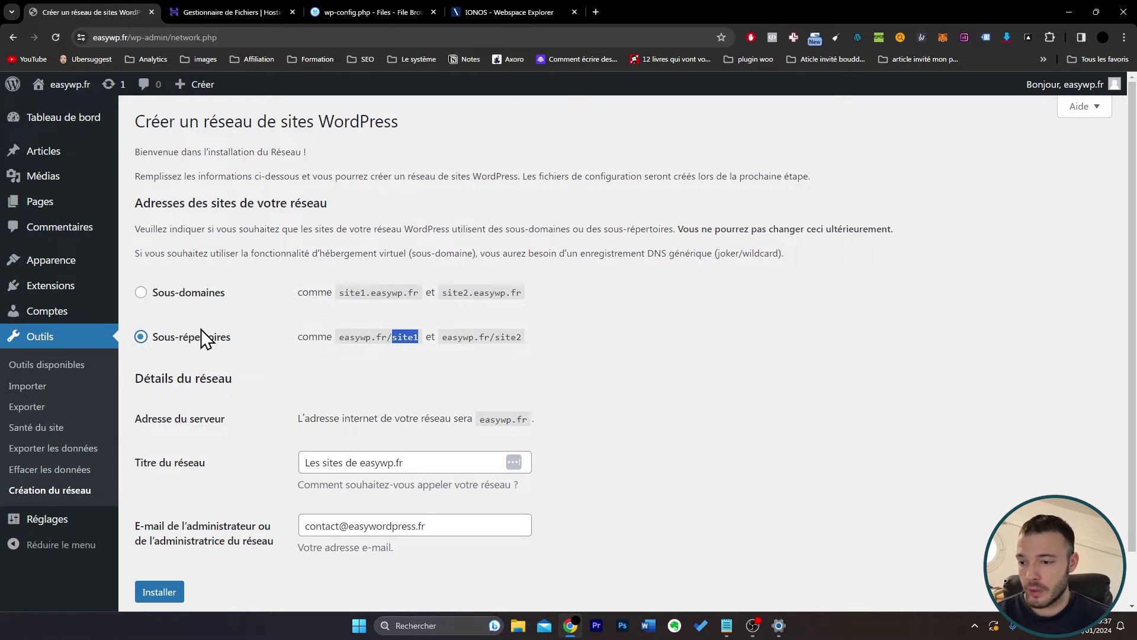
left_click_drag(417, 462, 300, 460)
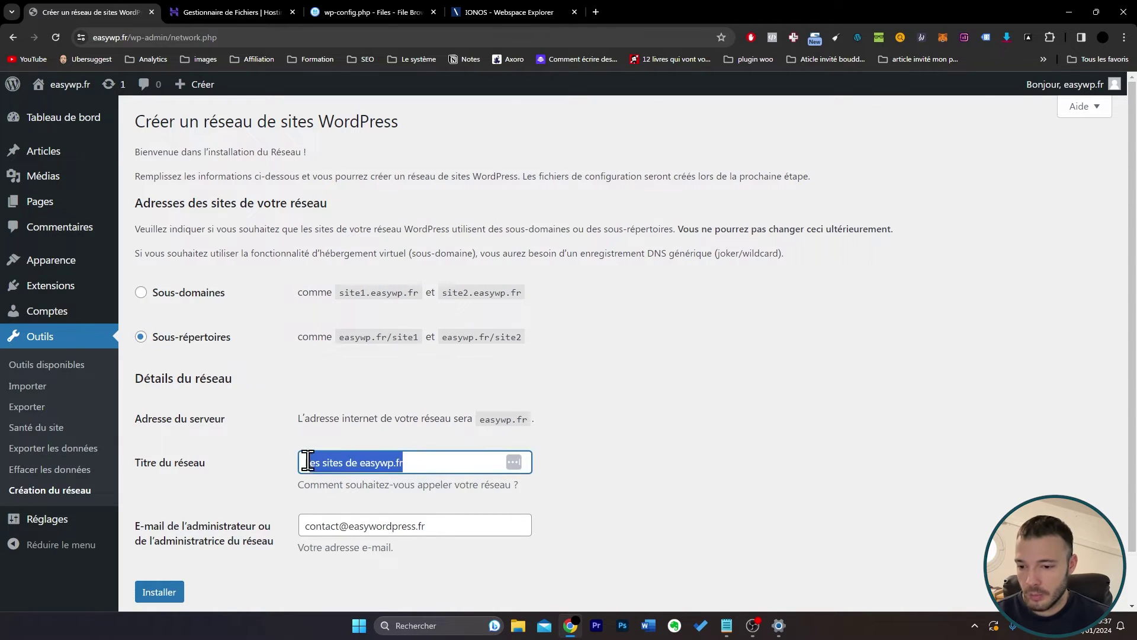
type("Réseau EAS")
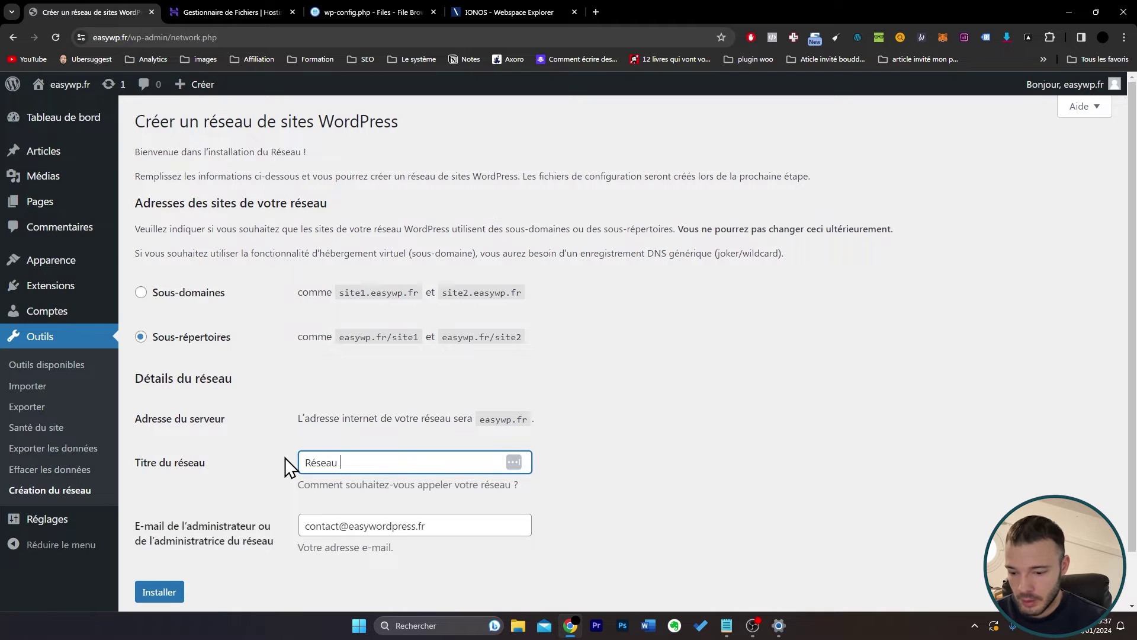
key("BackSpace")
key("BackSpace")
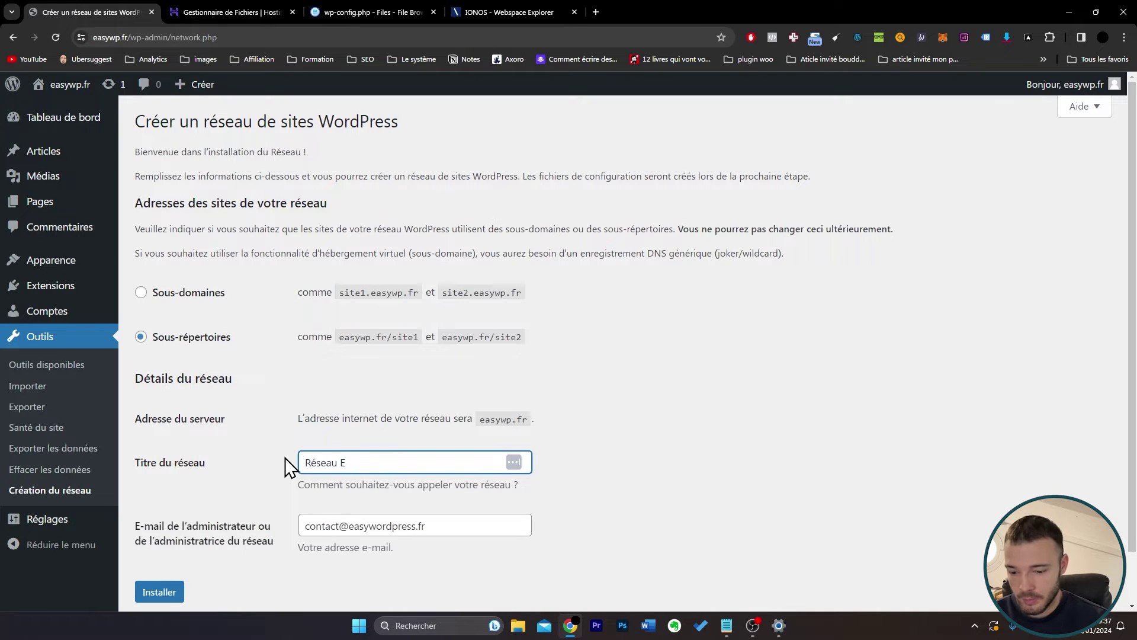
type("asy WordPress")
scroll(350, 328, "down", 1)
left_click(164, 535)
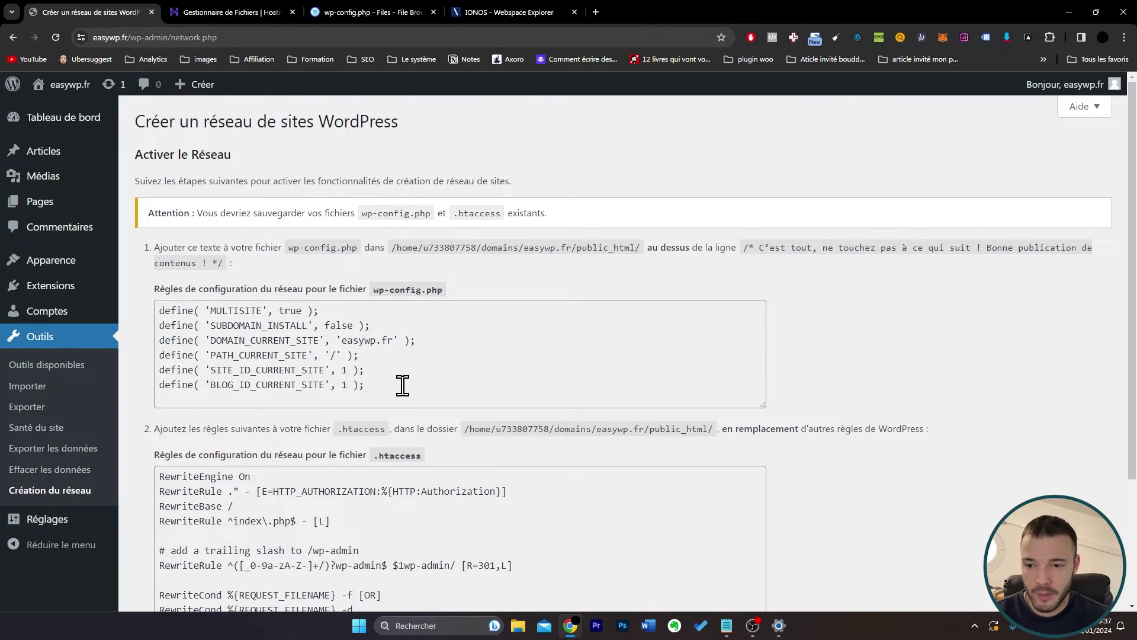
Copy the network's wp-config.php rules into wp-config.php below the WP_ALLOW_MULTISITE line and save the file.
left_click_drag(403, 386, 148, 314)
key("ctrl+c")
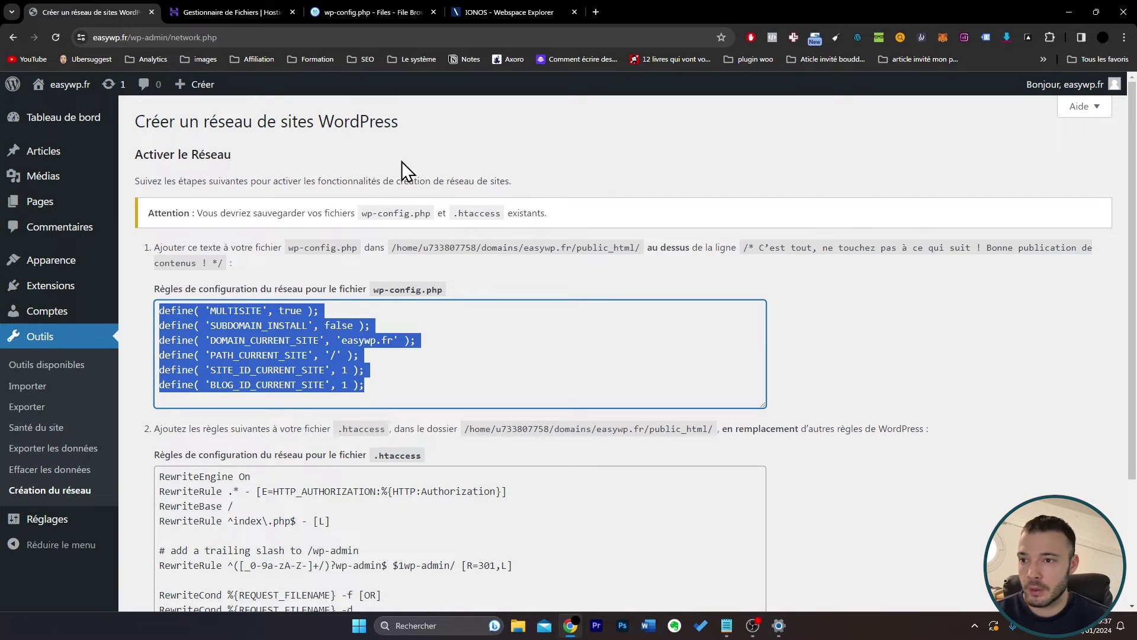
left_click(356, 6)
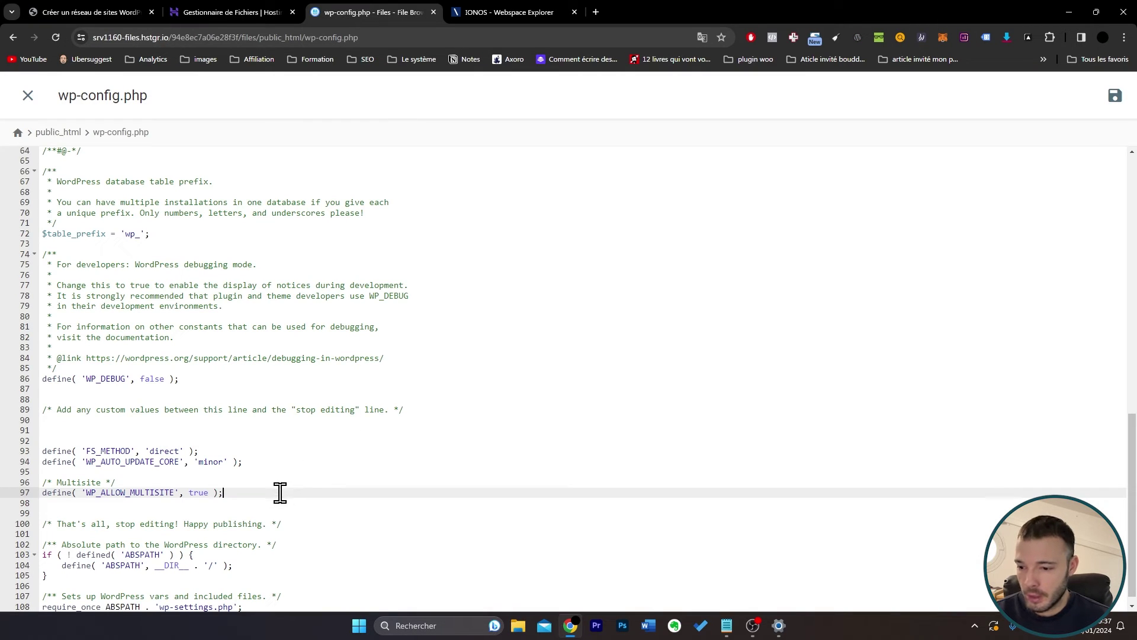
key("Return")
key("Return")
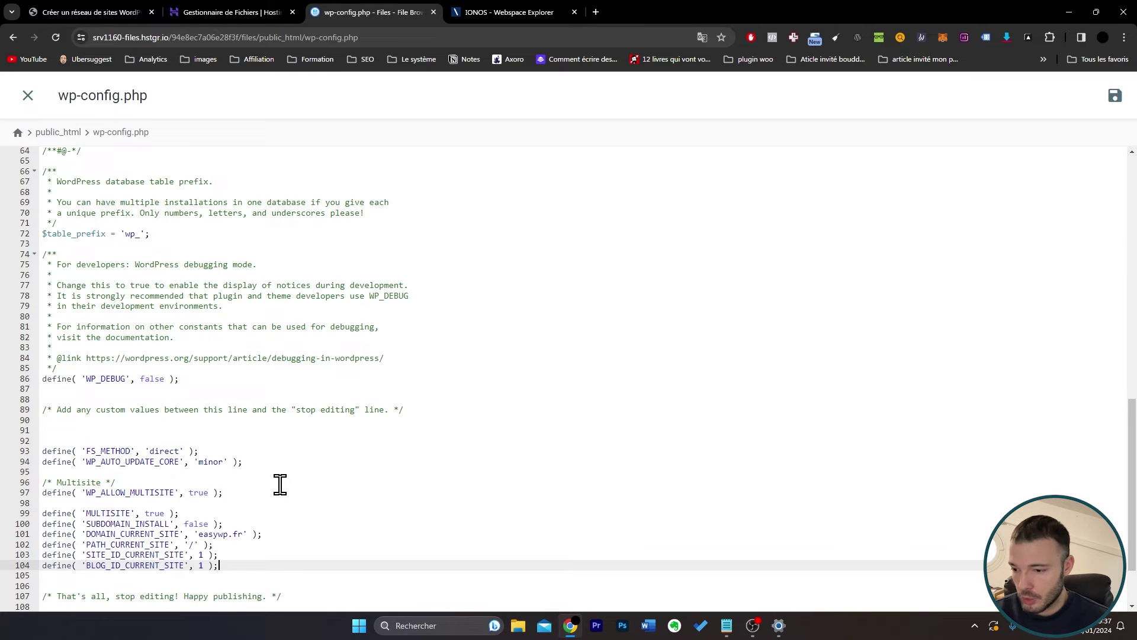
key("ctrl+v")
scroll(315, 468, "down", 1)
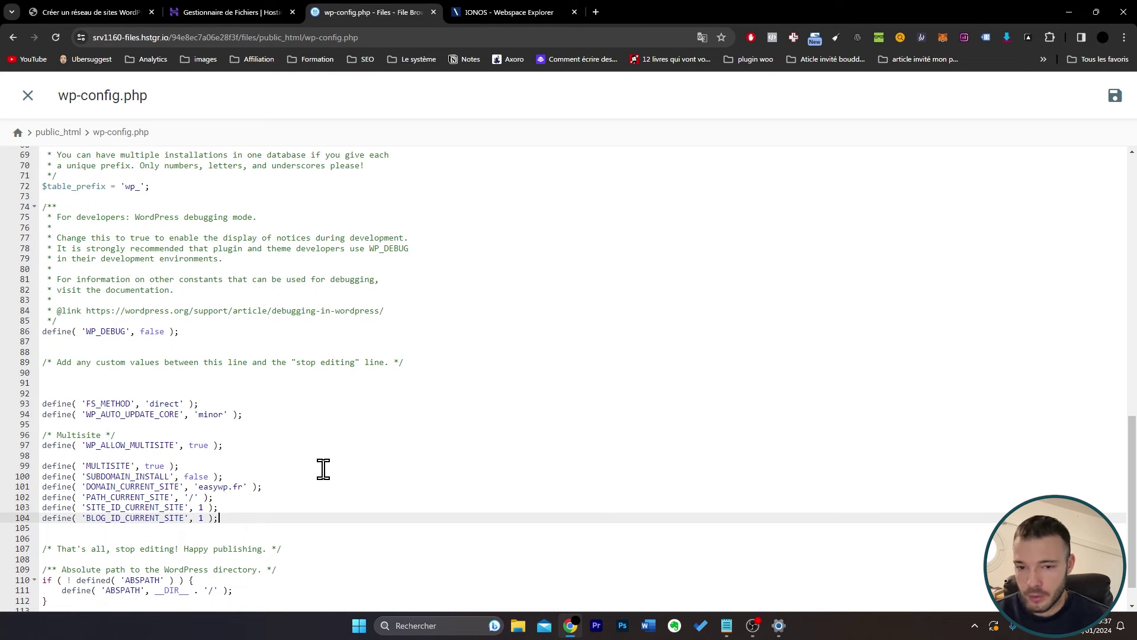
left_click(1115, 98)
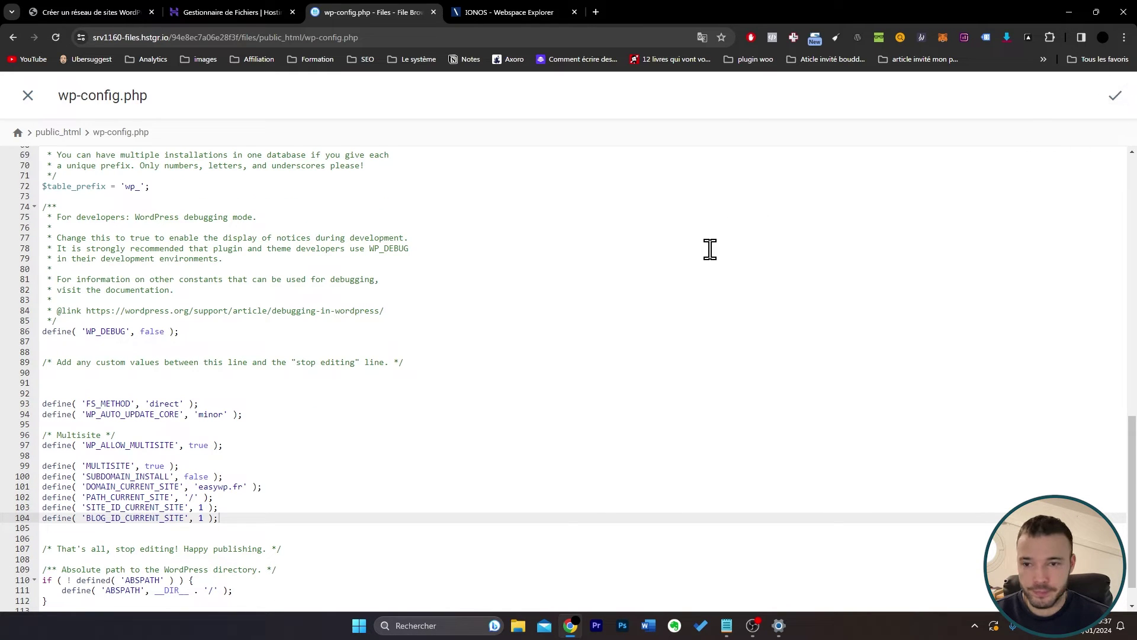
Close wp-config.php and open the .htaccess file in public_html for editing.
left_click(28, 97)
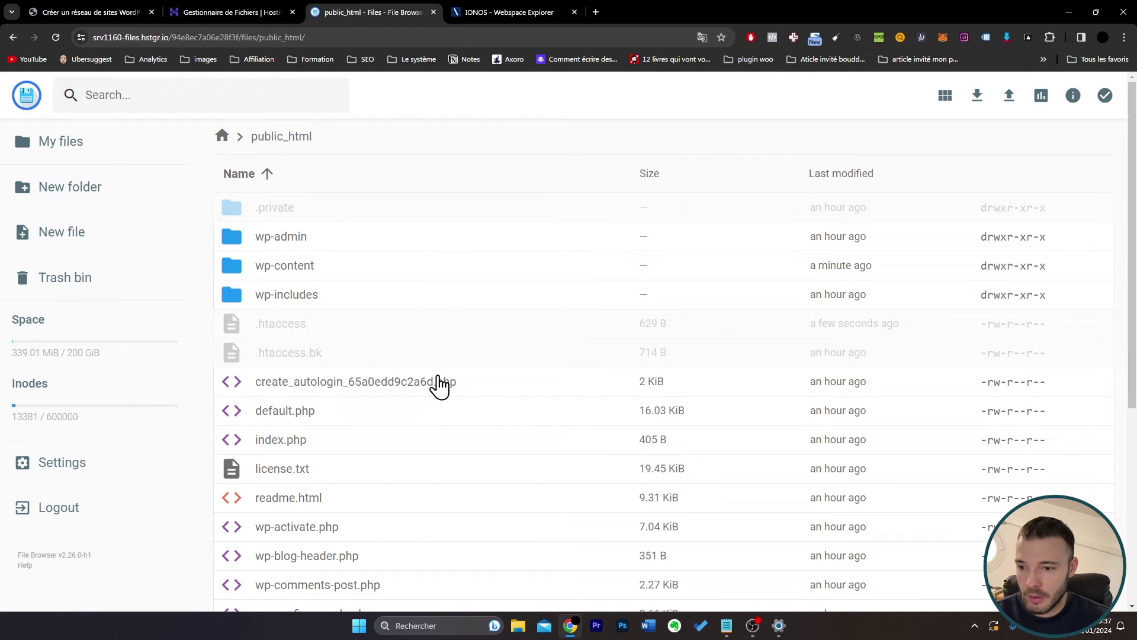
left_click(314, 330)
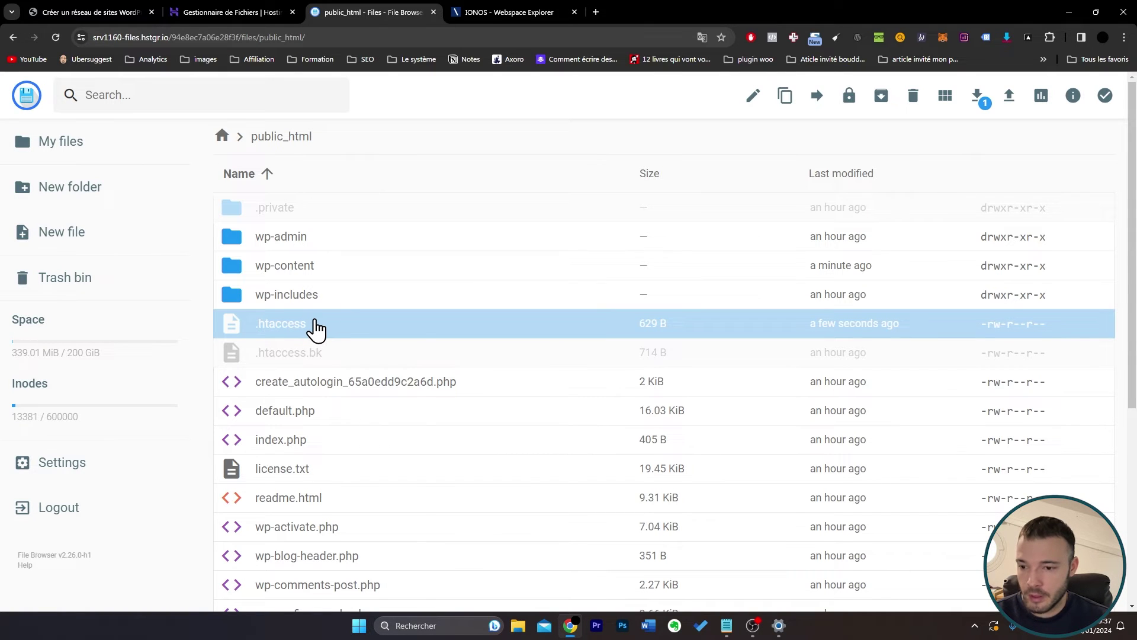
right_click(316, 330)
left_click(368, 366)
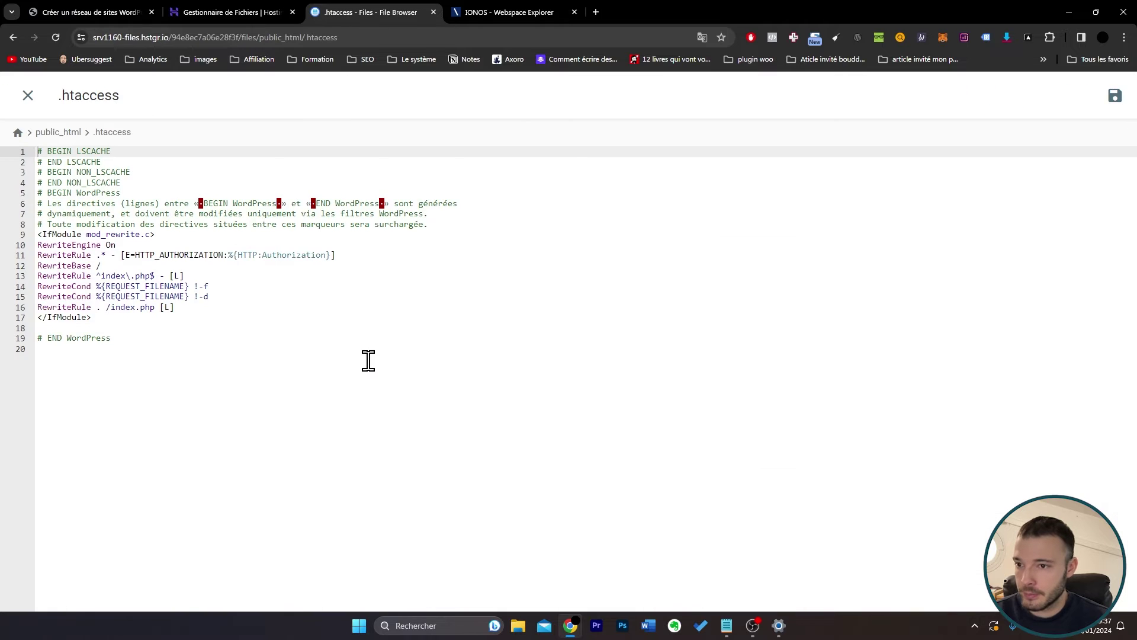
Copy all the .htaccess rules given on the WordPress network creation page.
left_click(244, 13)
left_click(121, 12)
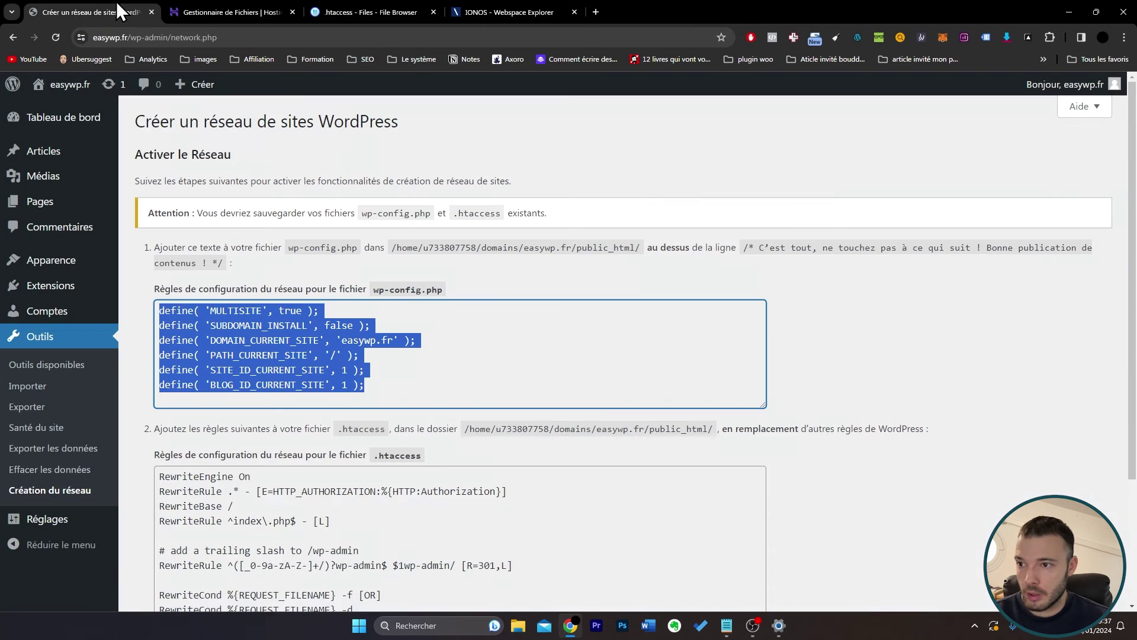
scroll(438, 462, "down", 3)
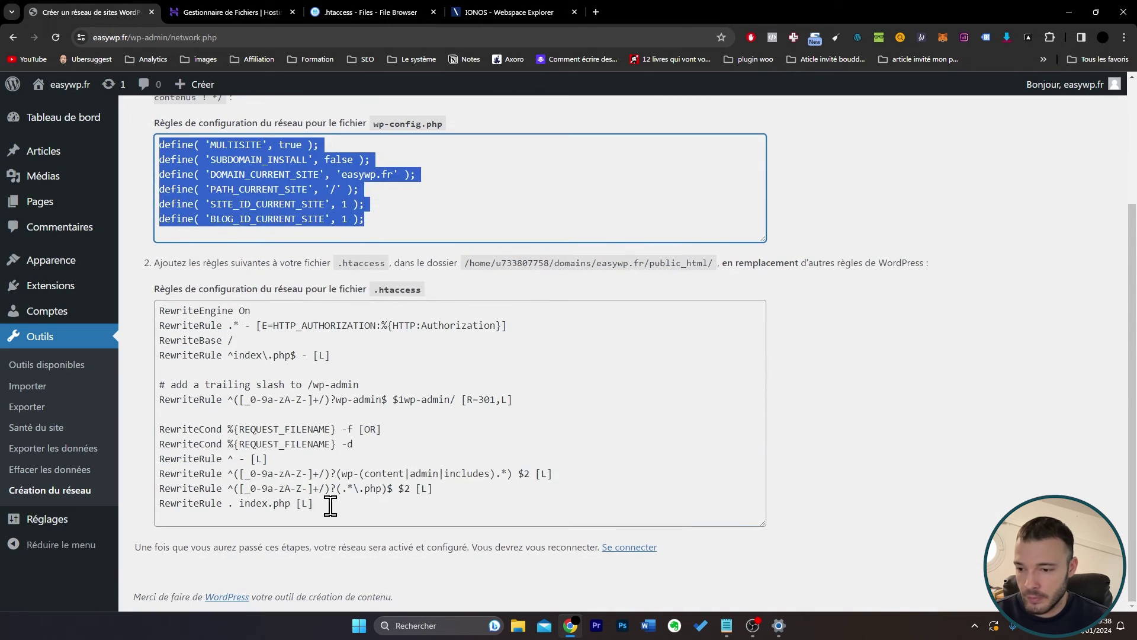
left_click_drag(330, 503, 159, 309)
key("ctrl+c")
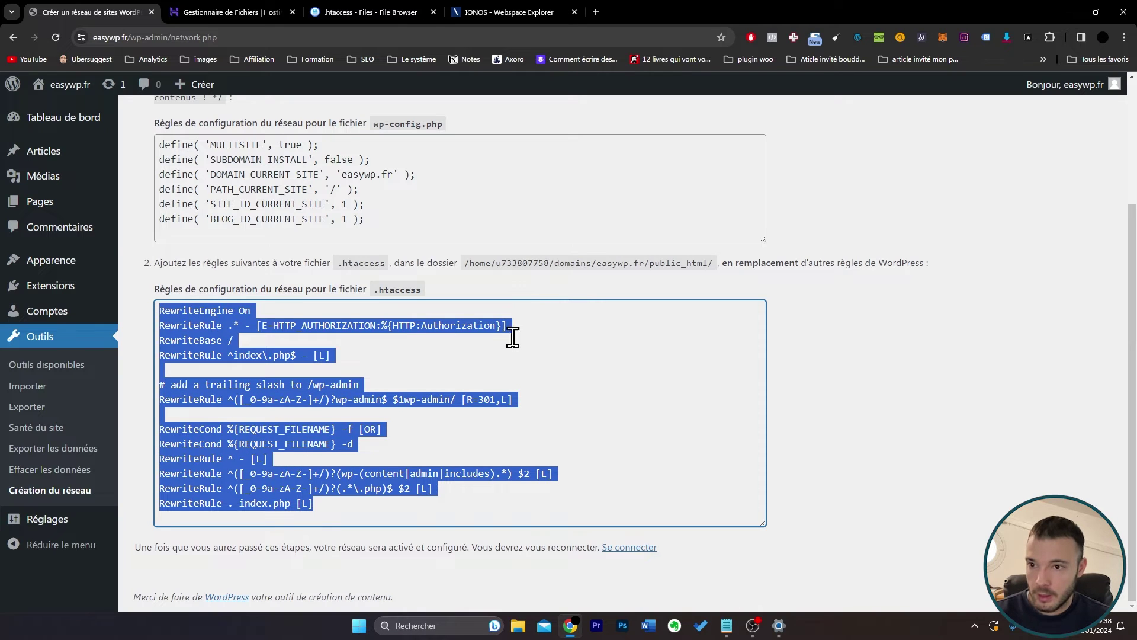
Replace the rewrite rules inside the mod_rewrite.c block of .htaccess with the copied network rules and save the file.
left_click(409, 12)
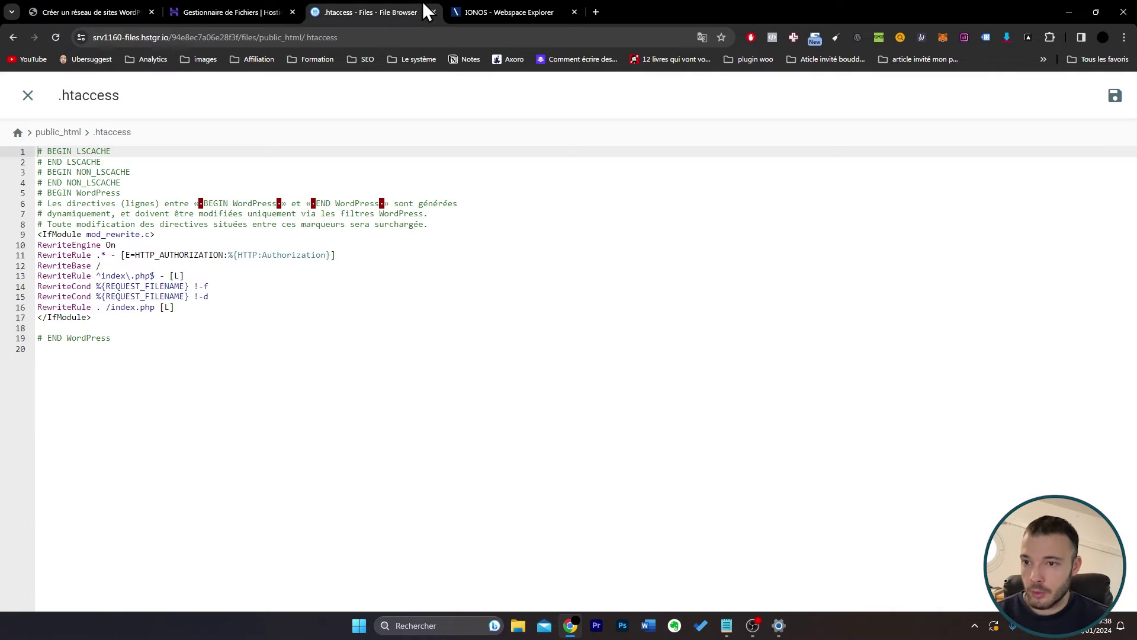
left_click(191, 307)
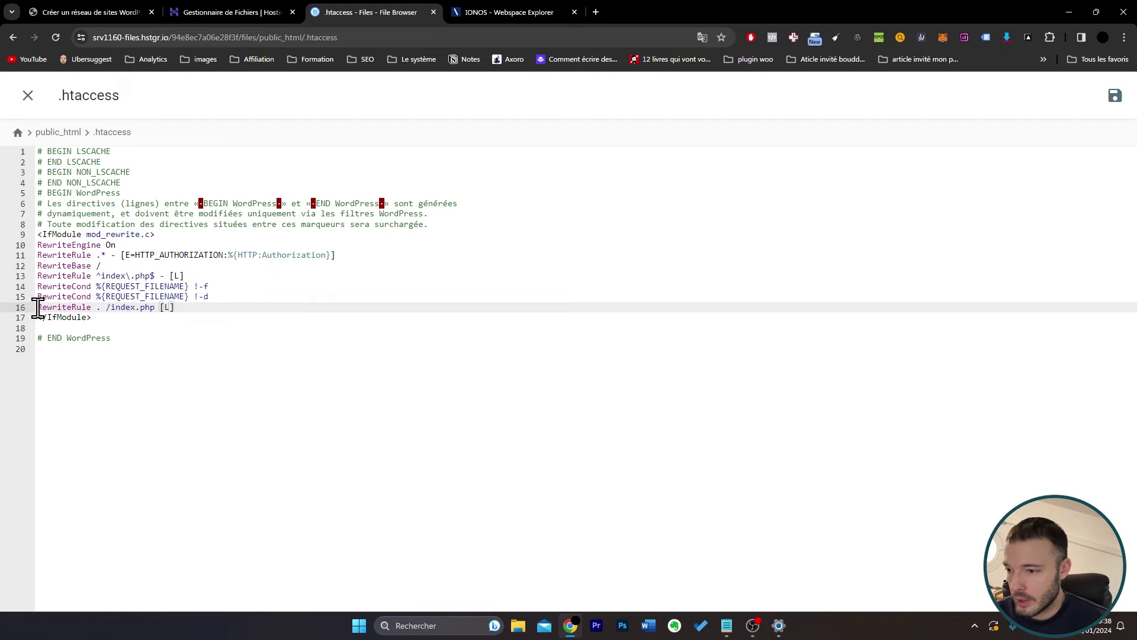
left_click_drag(37, 307, 39, 250)
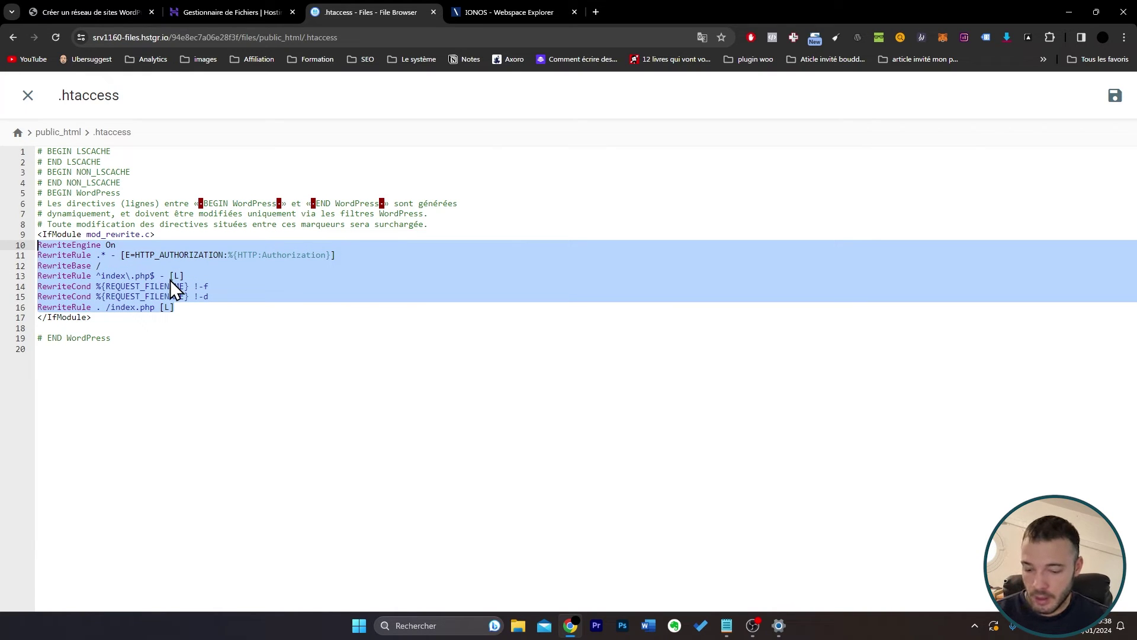
key("ctrl+v")
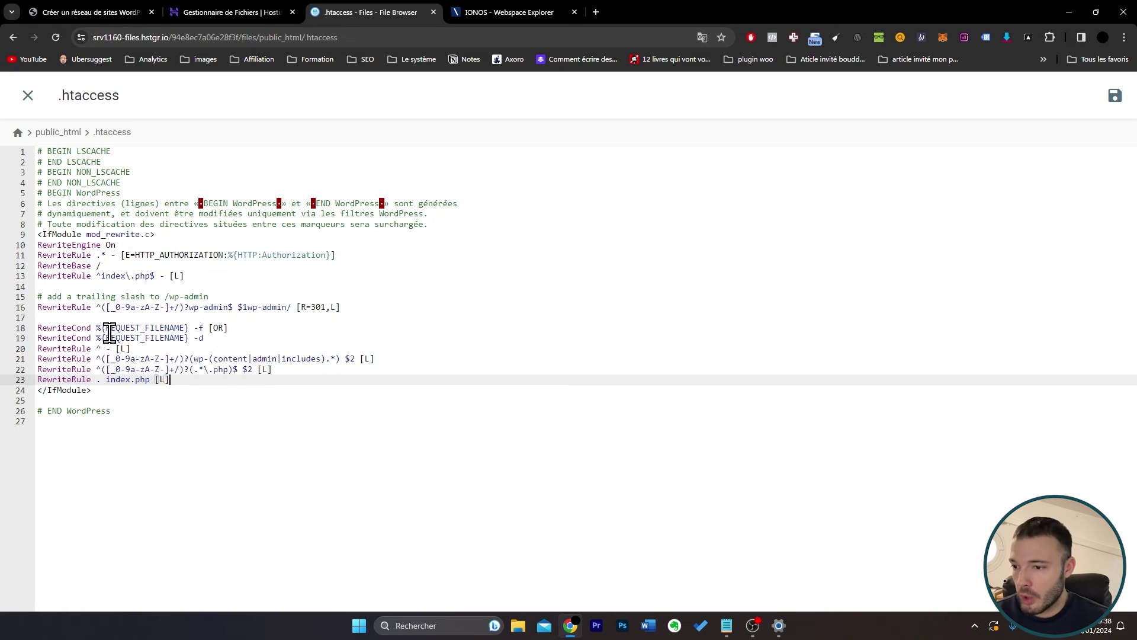
left_click(1116, 96)
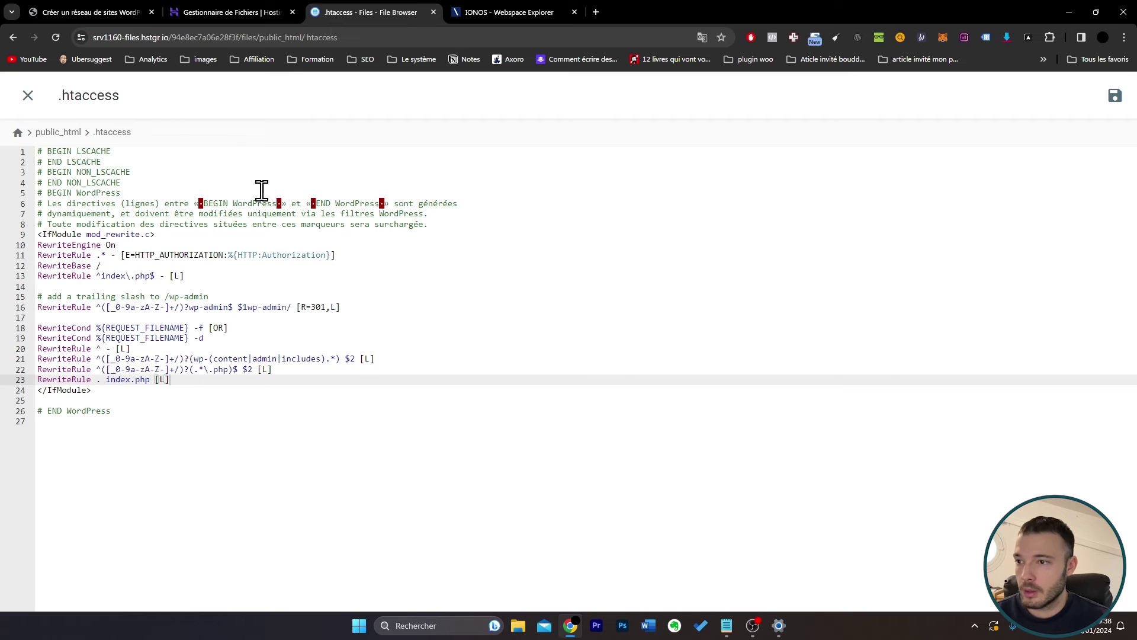
Return to the WordPress admin and open the network administration dashboard (Tableau de bord).
left_click(64, 11)
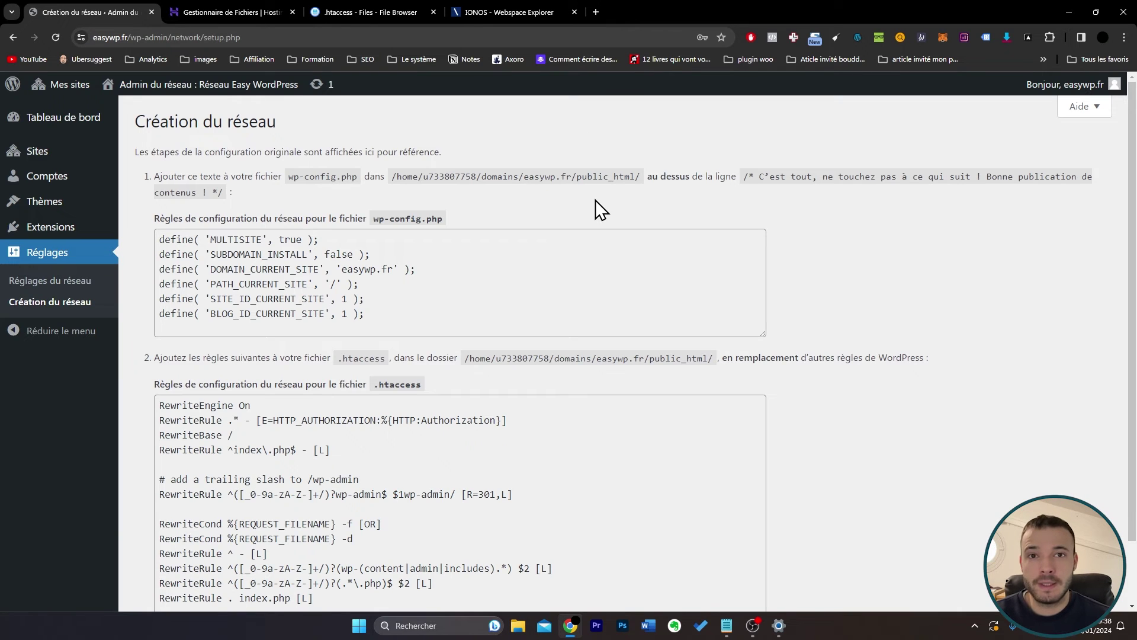
mouse_move(66, 94)
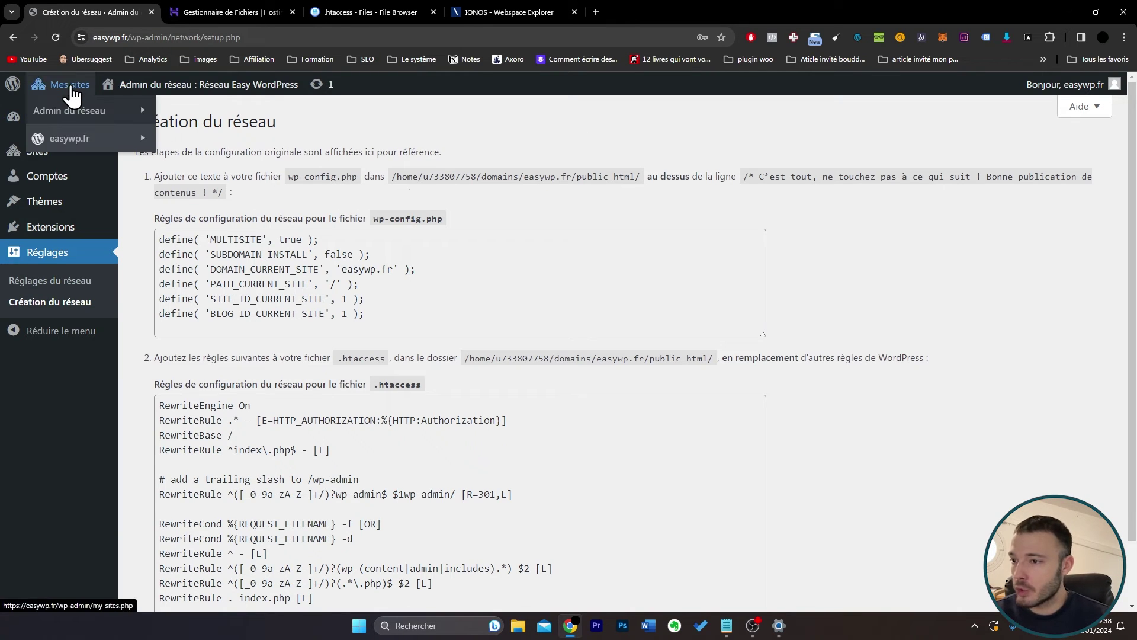
mouse_move(69, 118)
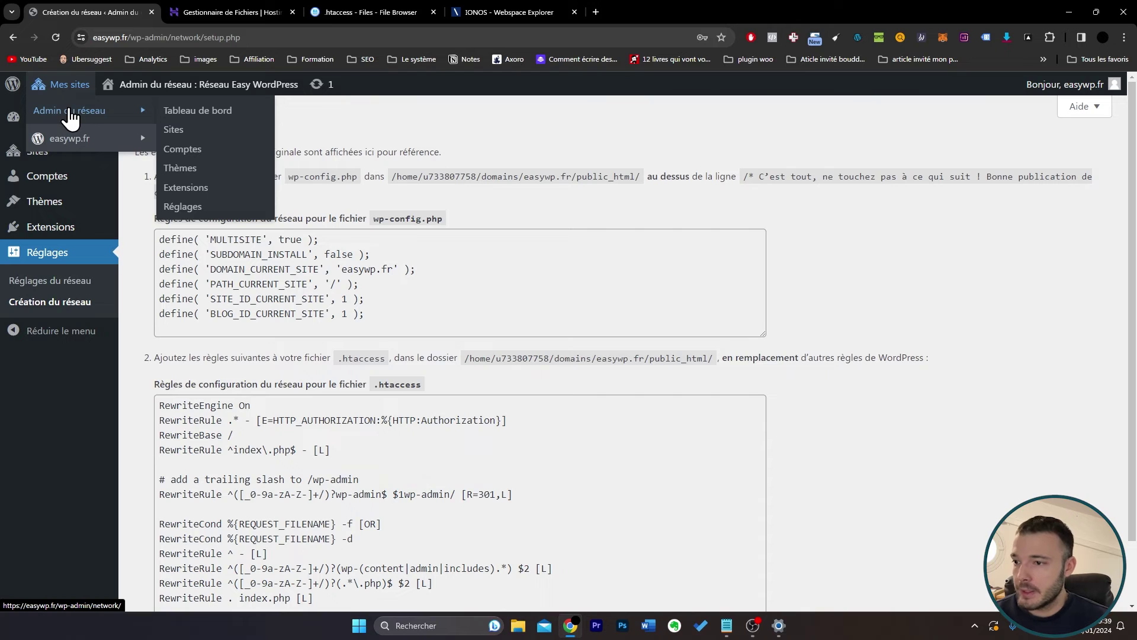
left_click(177, 114)
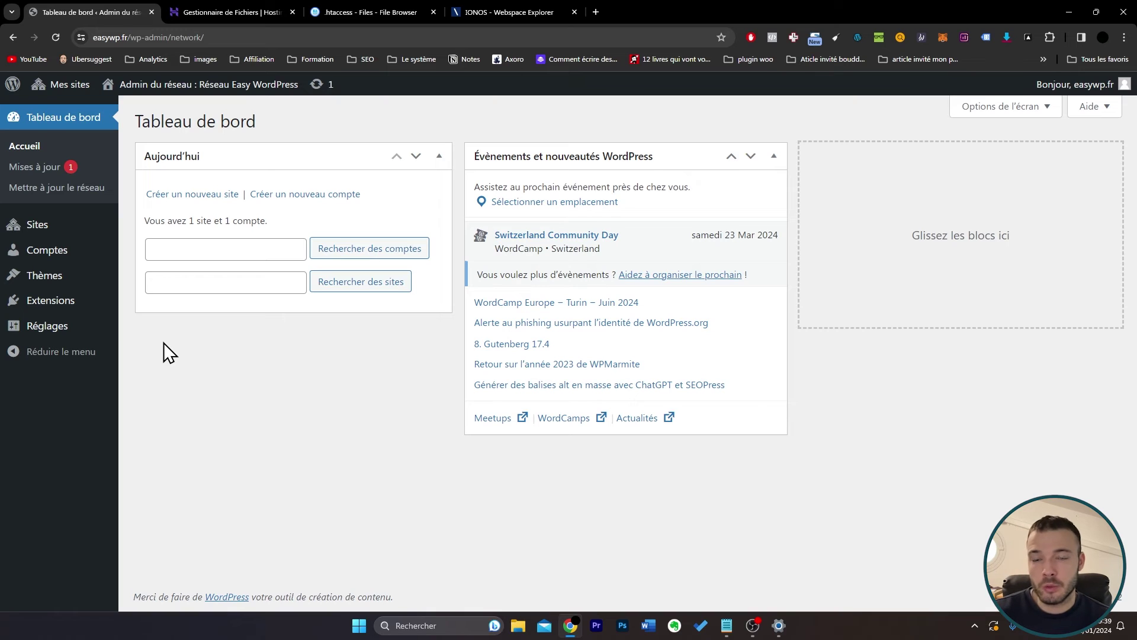
Activate the Ocean Extra plugin across the whole network from the network's installed extensions.
mouse_move(89, 260)
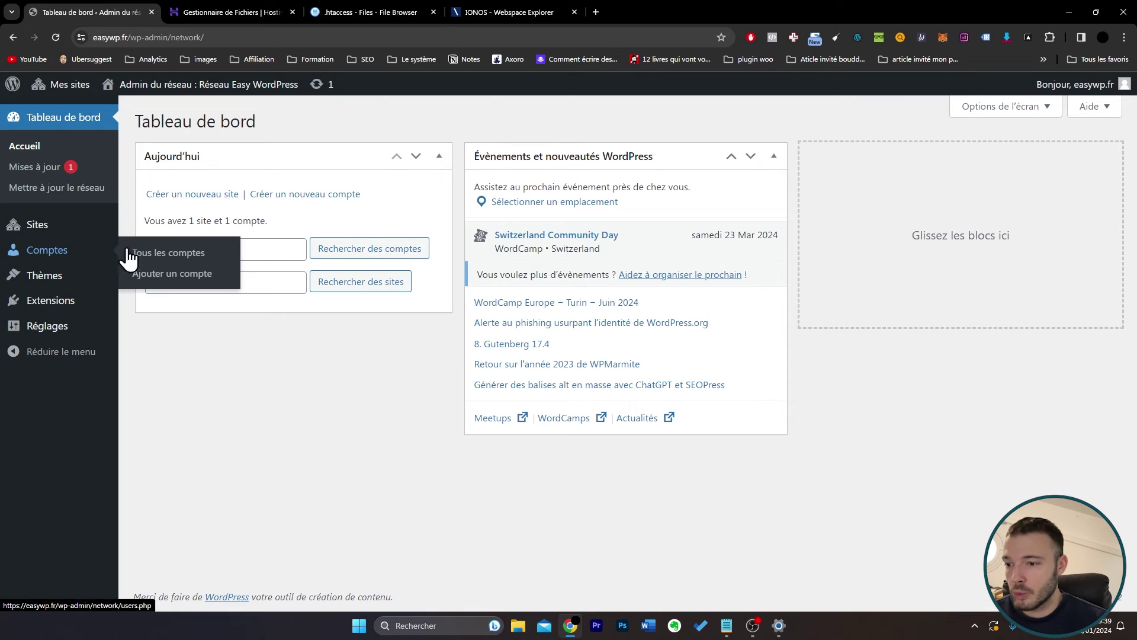
mouse_move(107, 301)
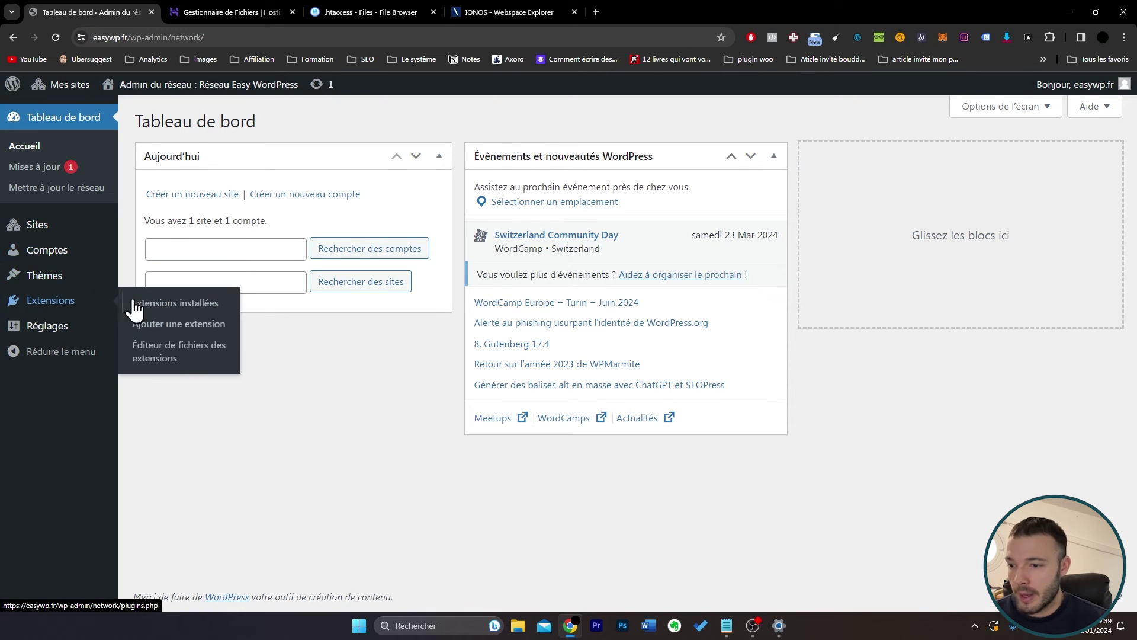
left_click(166, 310)
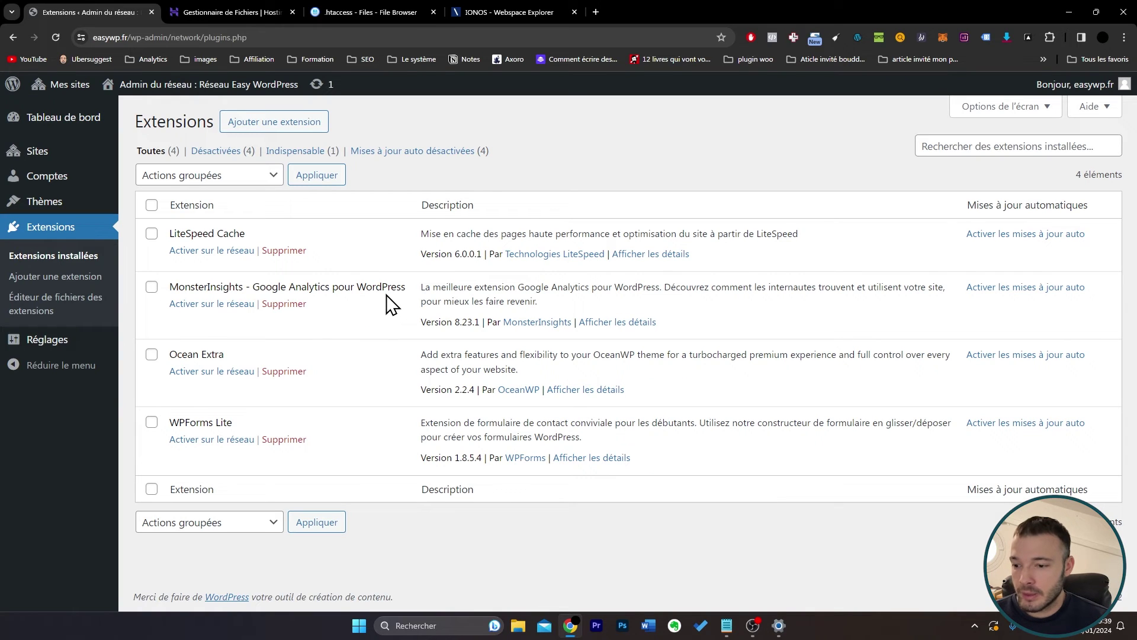
left_click(214, 371)
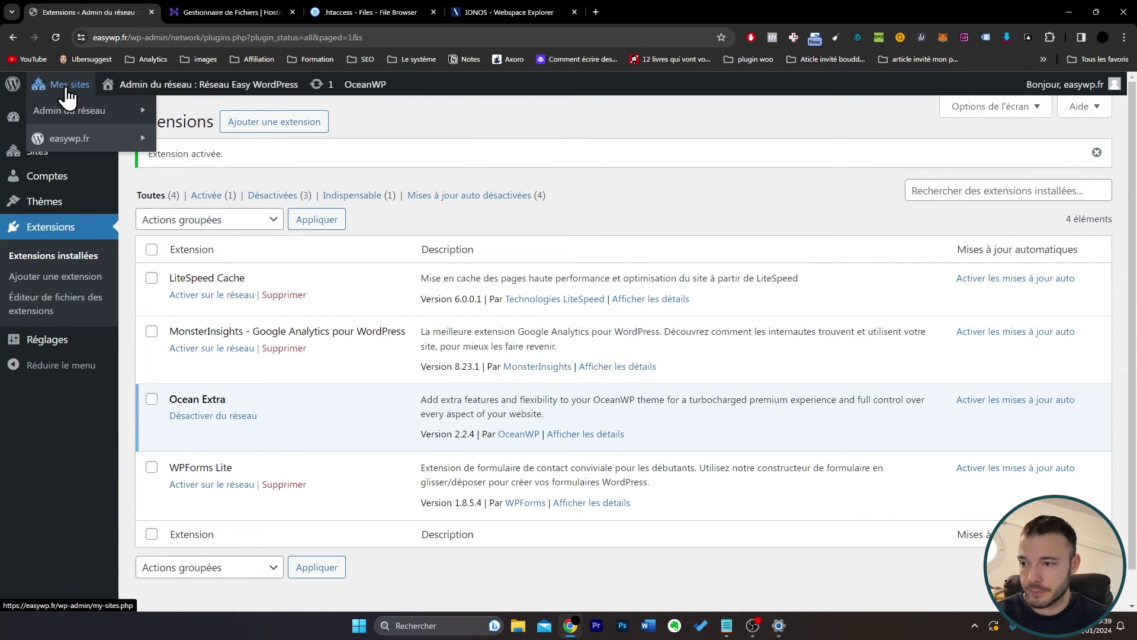
Add a network site at easywp.fr/test titled "Test" in Français, with the administrator's e-mail filled in.
mouse_move(82, 140)
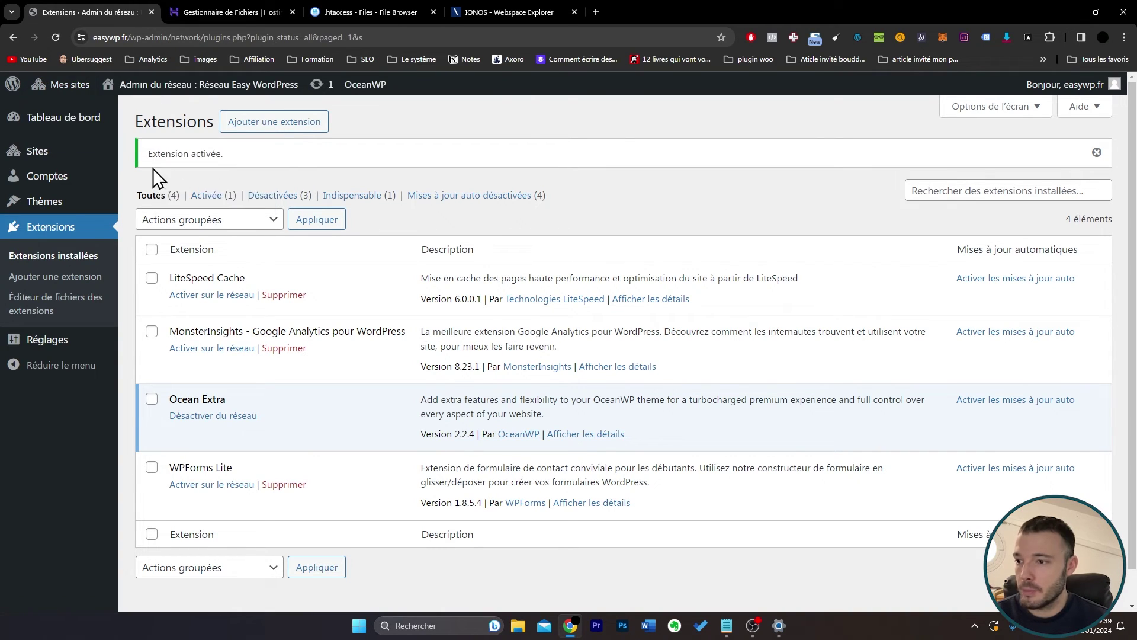
mouse_move(102, 156)
left_click(161, 172)
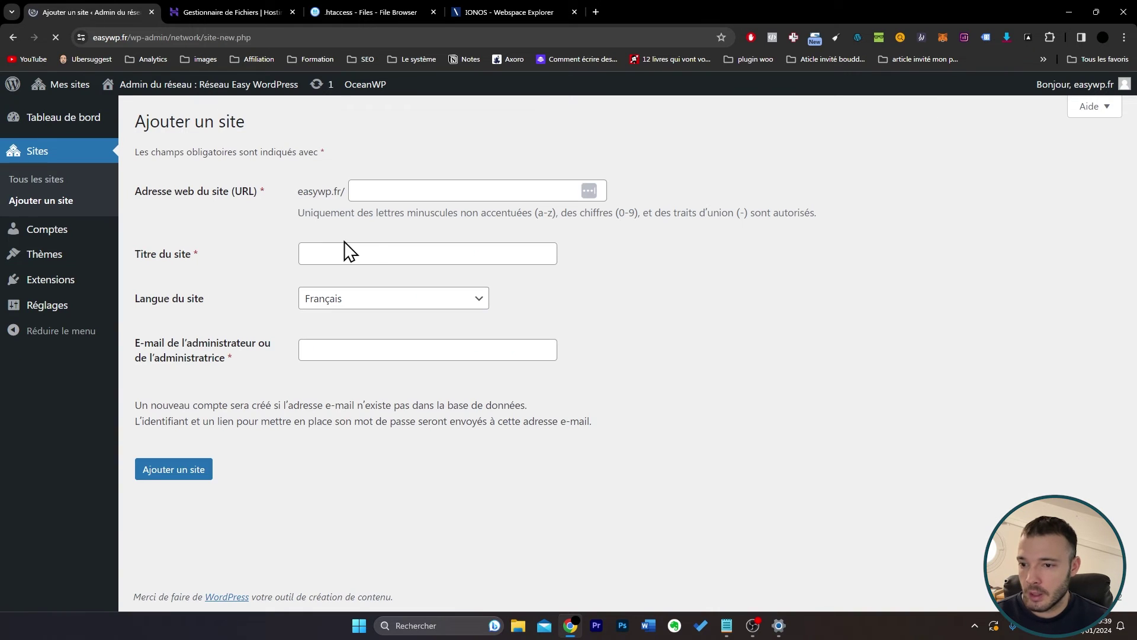
left_click(427, 191)
type("te")
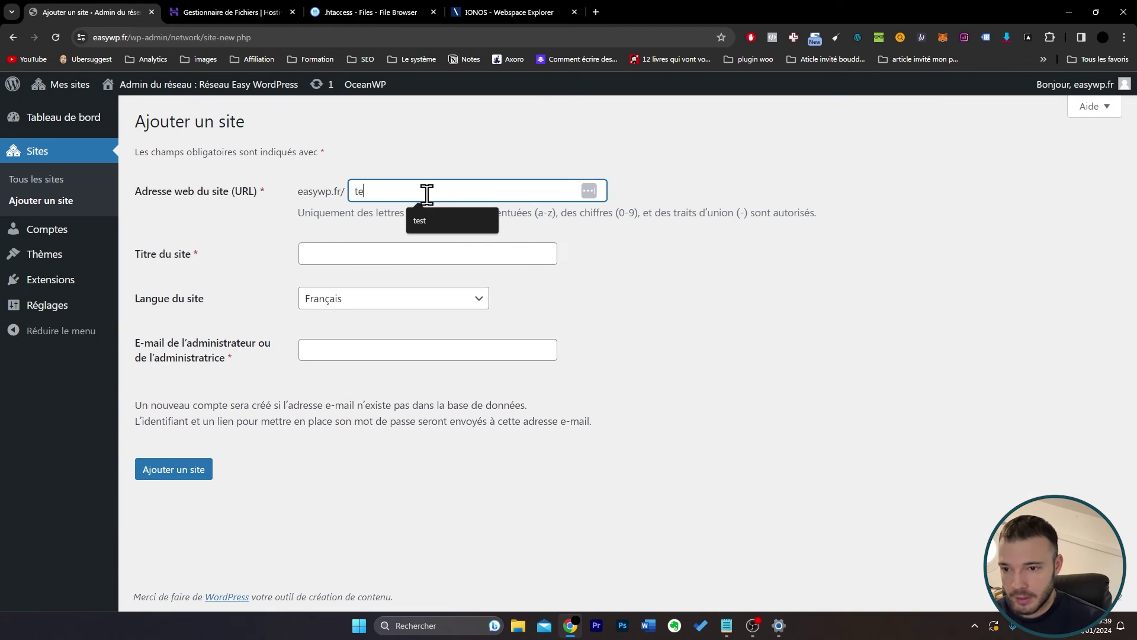
type("st")
left_click(399, 250)
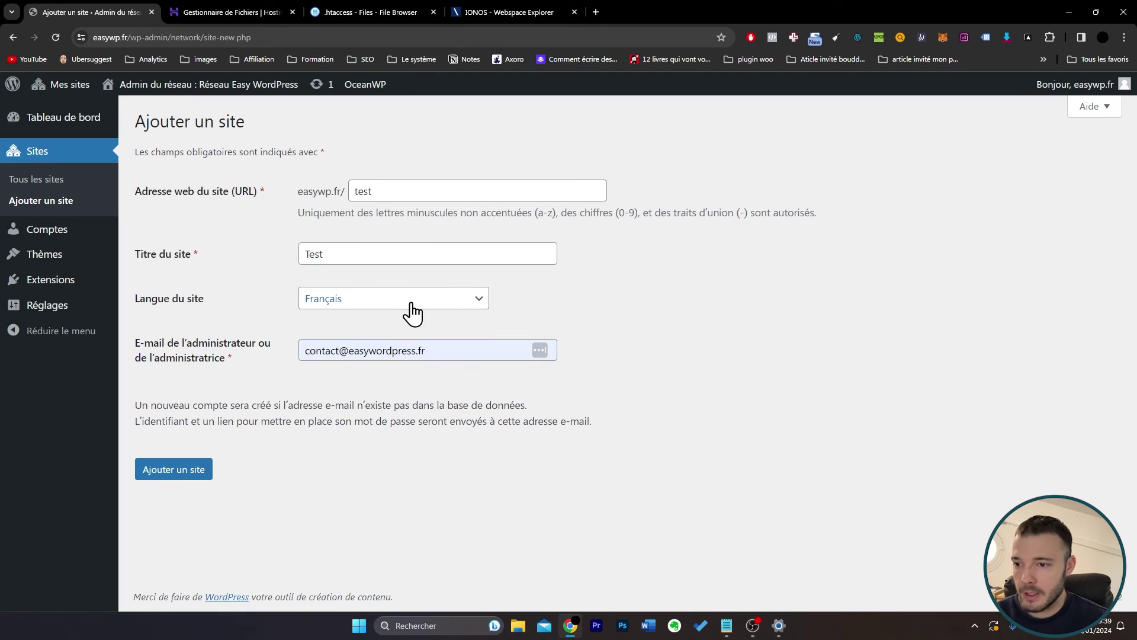
left_click(178, 472)
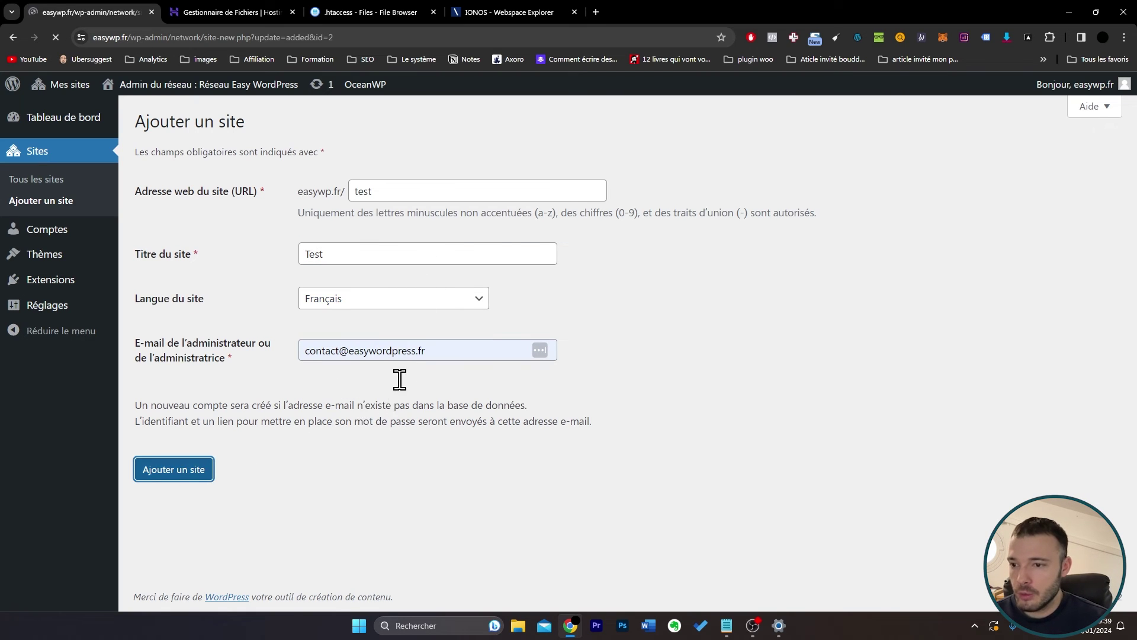
mouse_move(76, 85)
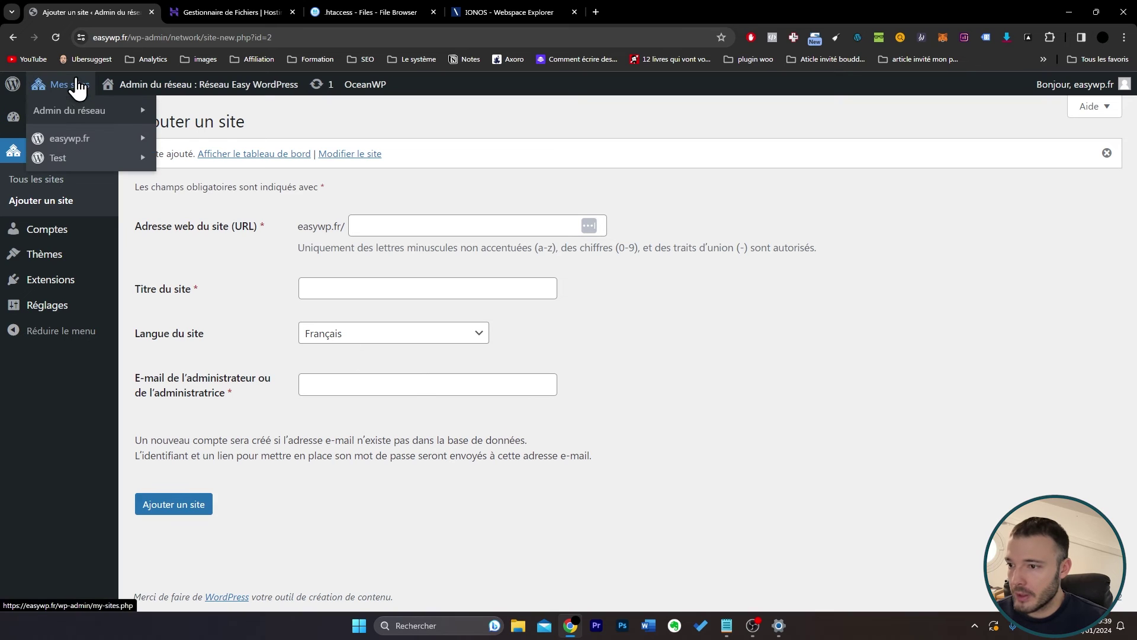
Open the Test site's dashboard and view the themes available to that site.
mouse_move(79, 153)
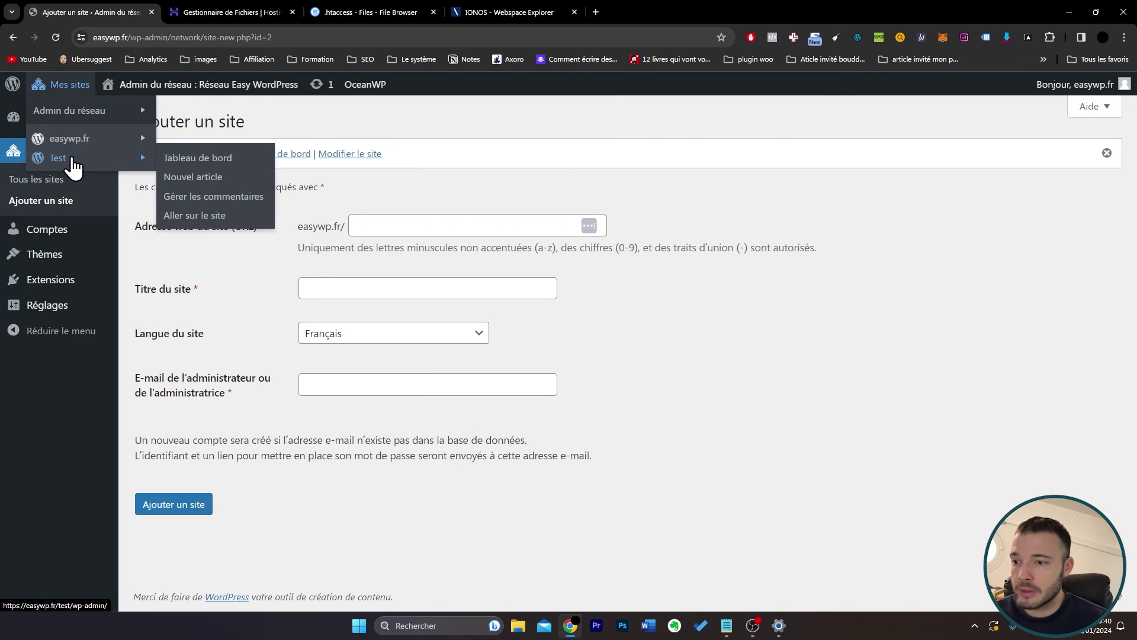
left_click(221, 158)
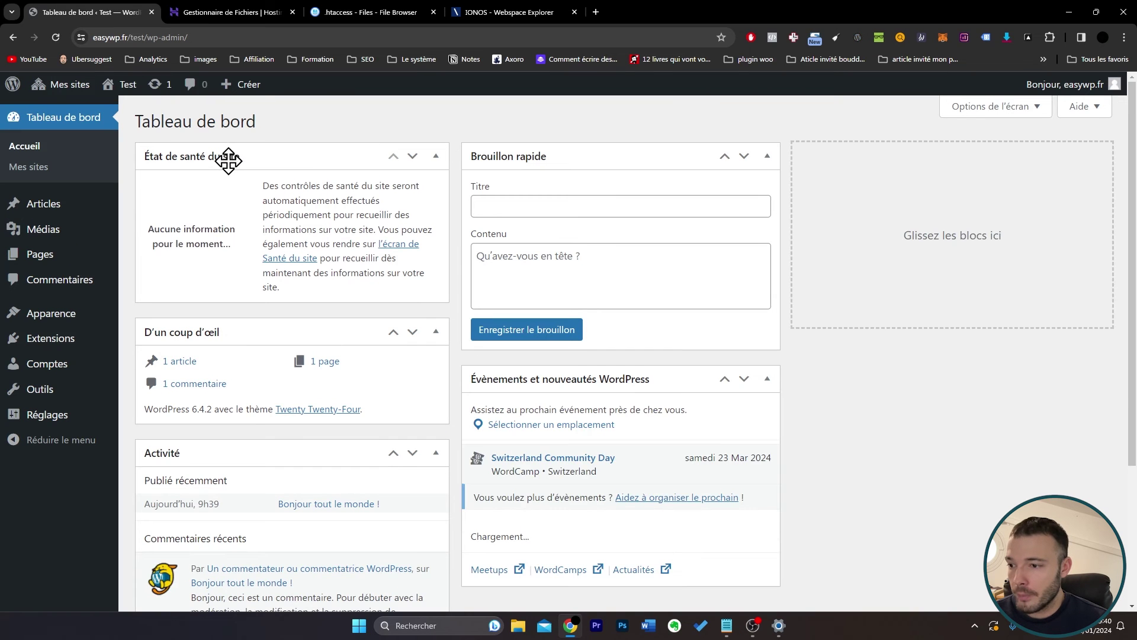
mouse_move(107, 323)
left_click(161, 323)
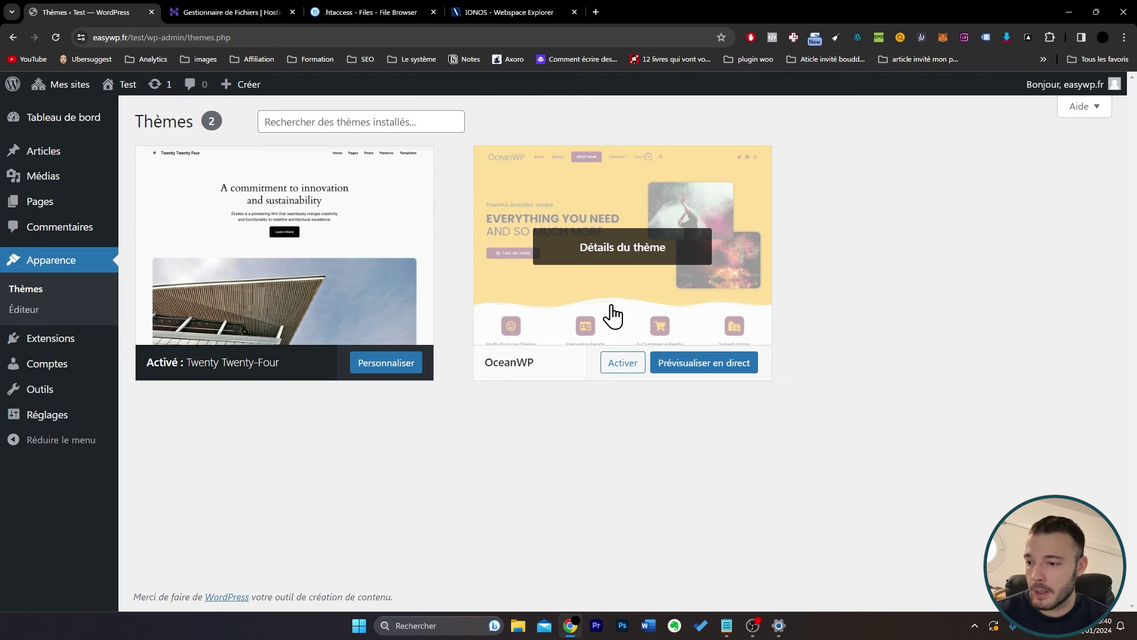
Open the Test site's installed extensions and check the activation status of Ocean Extra.
left_click(110, 339)
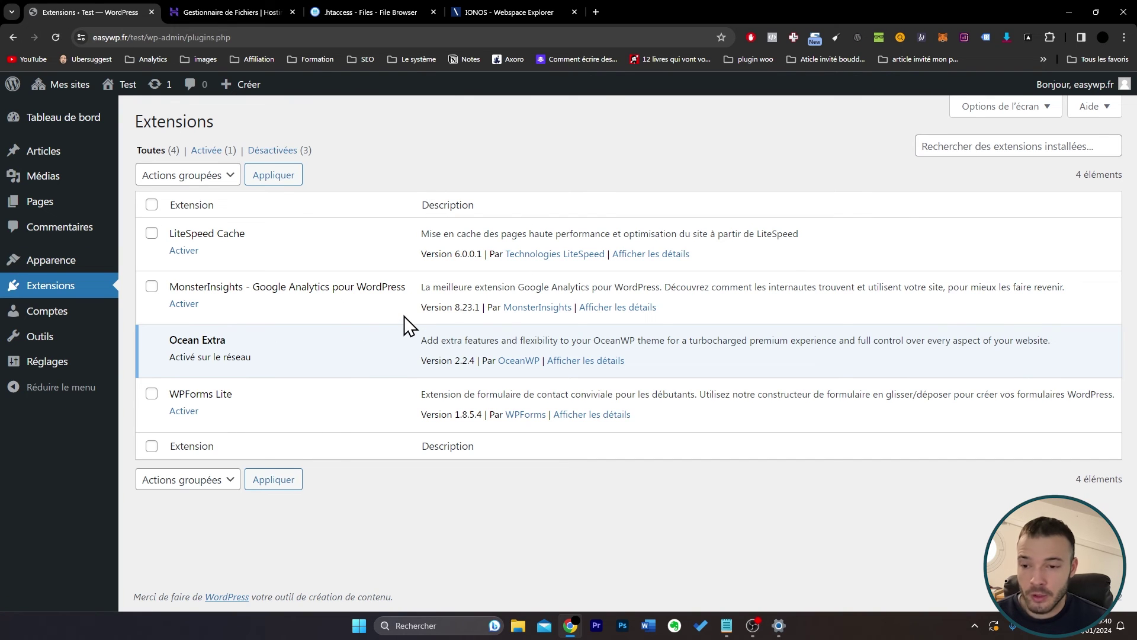
left_click_drag(261, 359, 166, 361)
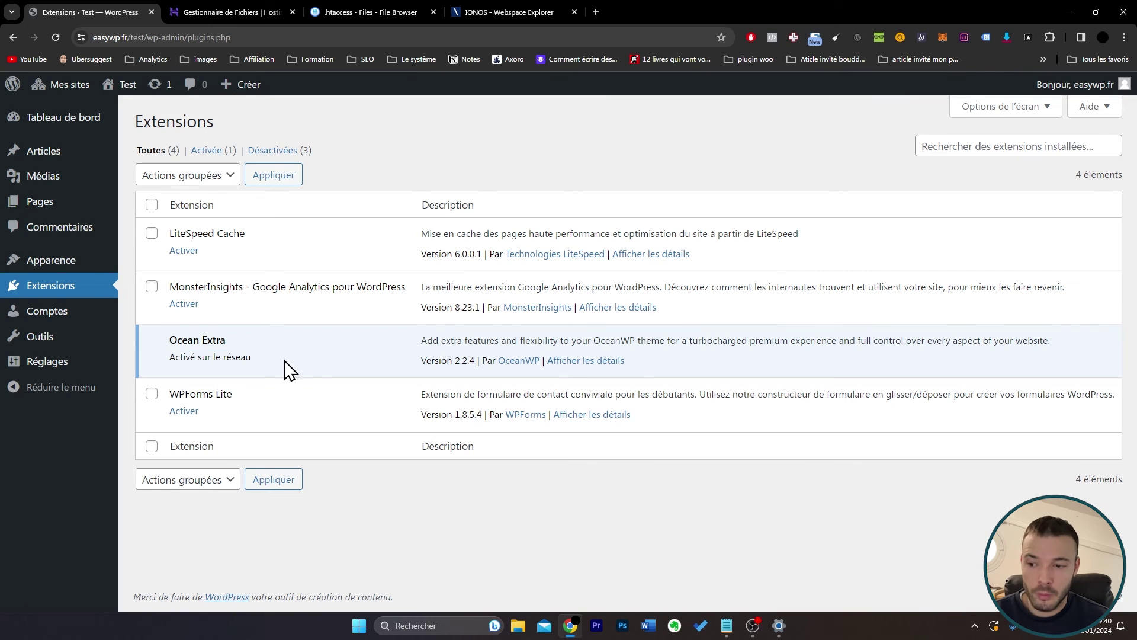
left_click(172, 355)
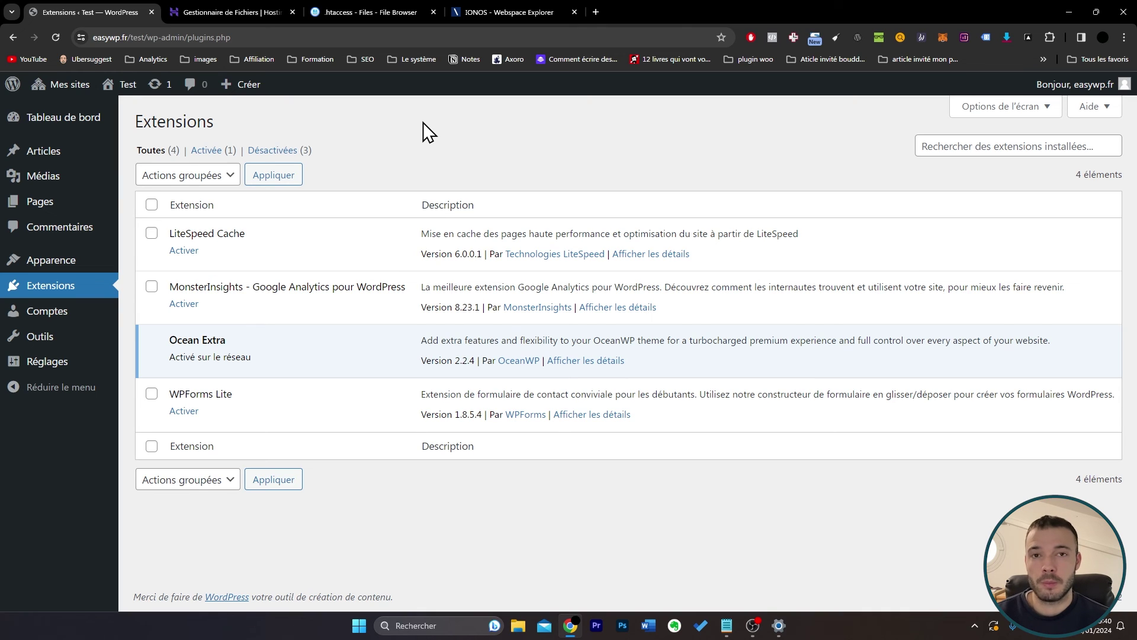
mouse_move(62, 85)
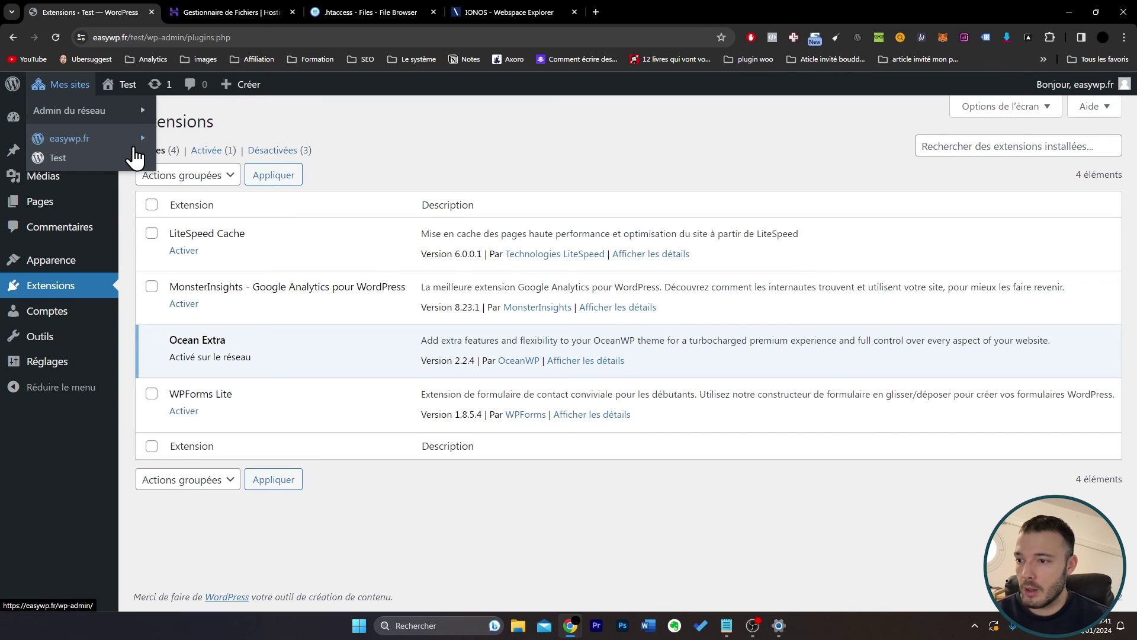
mouse_move(141, 117)
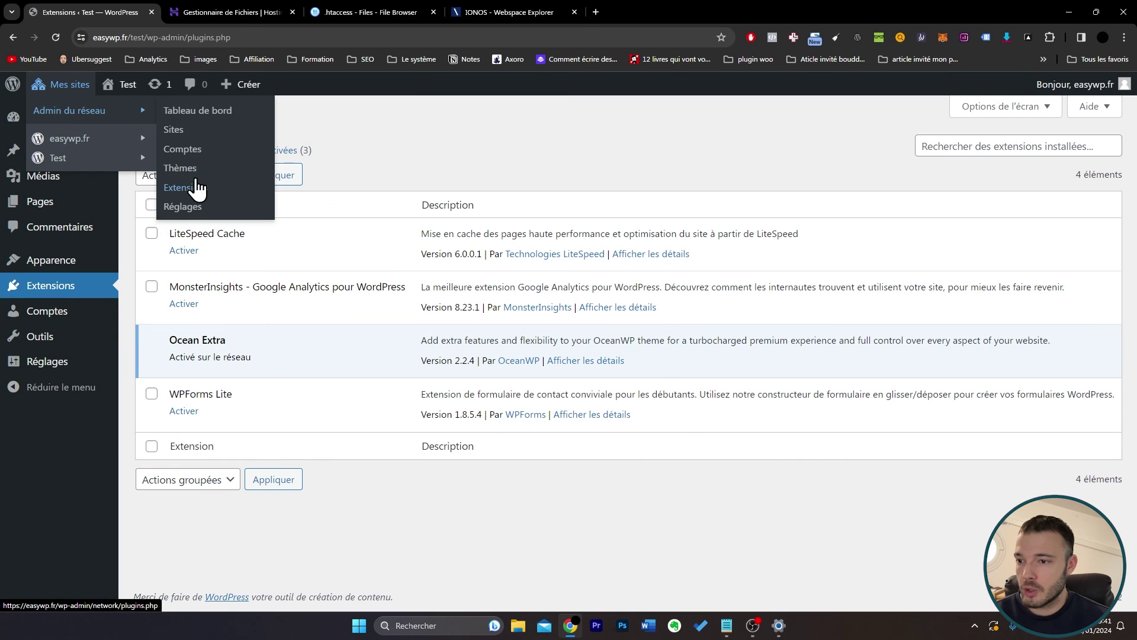